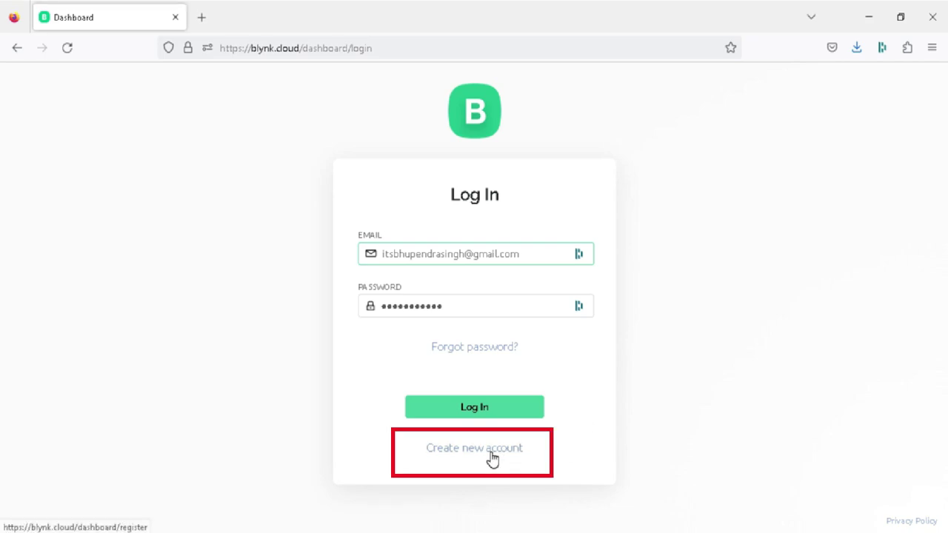
Log in with the prefilled account credentials and open the form for creating a new template
{"action": "left_click", "coordinate": [508, 413]}
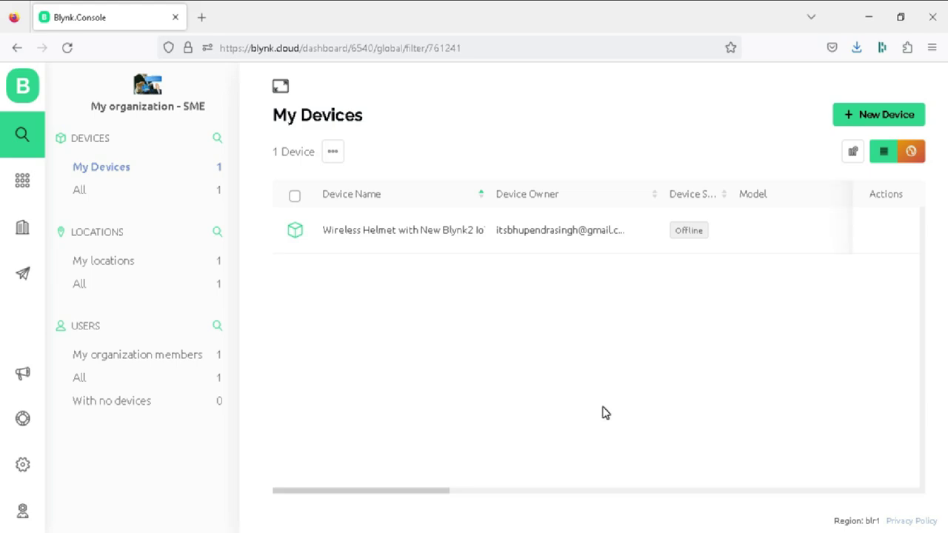
{"action": "left_click", "coordinate": [23, 188]}
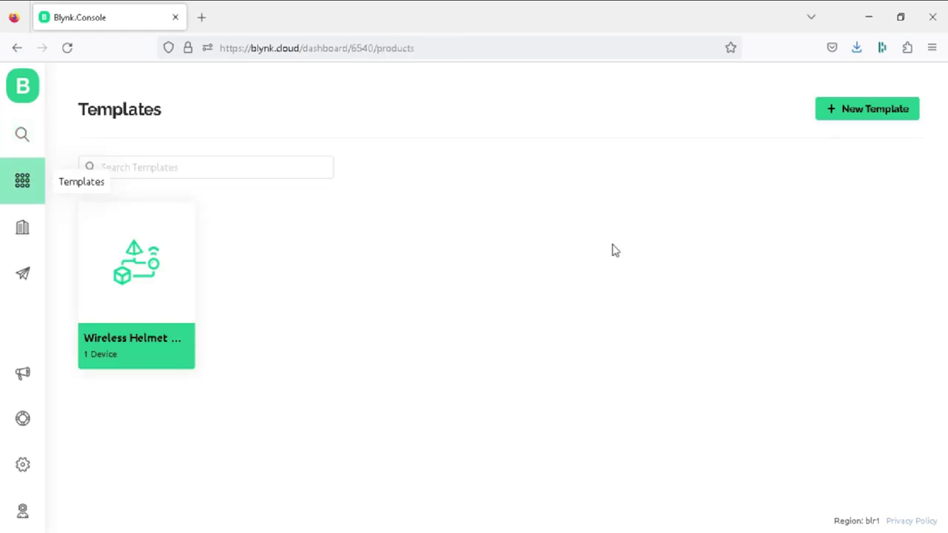
{"action": "left_click", "coordinate": [870, 111]}
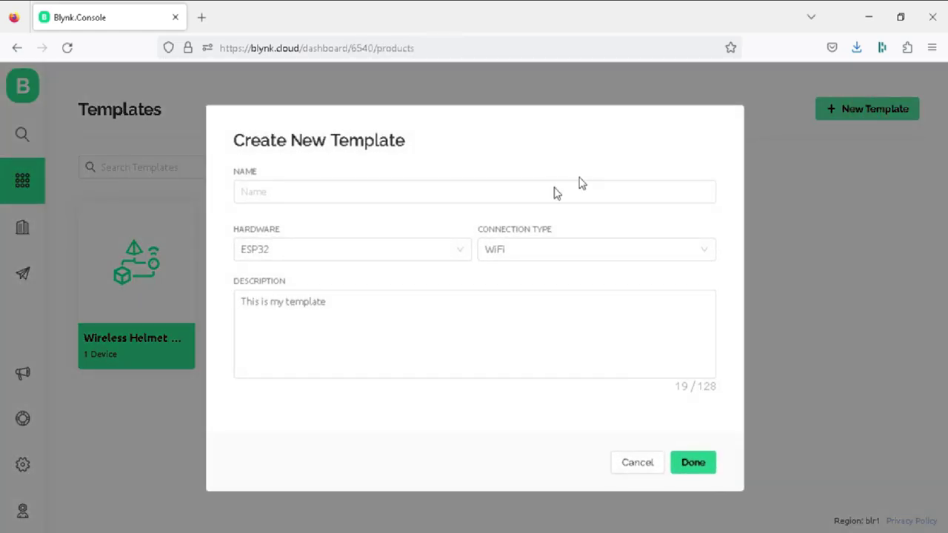
Name the new template "Blynk Smart Dustbin" and choose ESP32 as its hardware
{"action": "left_click", "coordinate": [361, 195]}
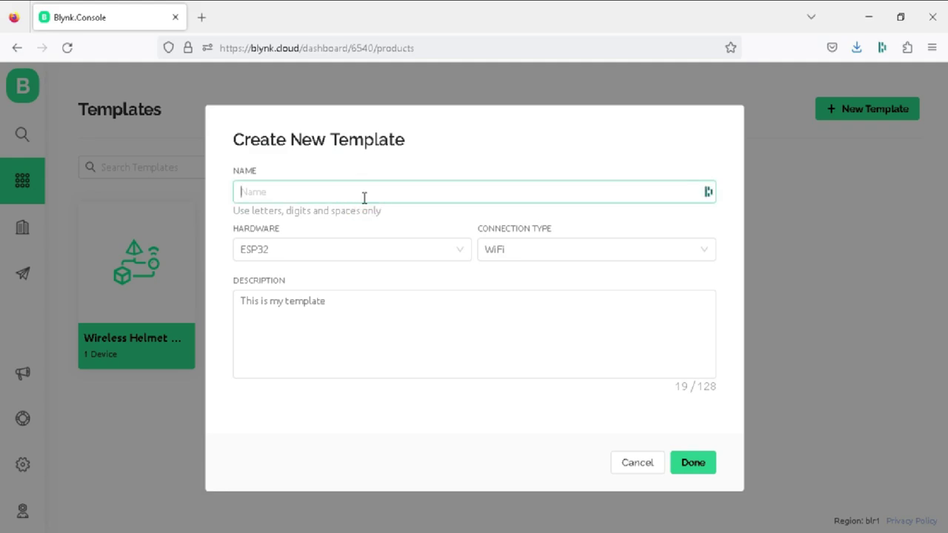
{"action": "type", "text": "Bl"}
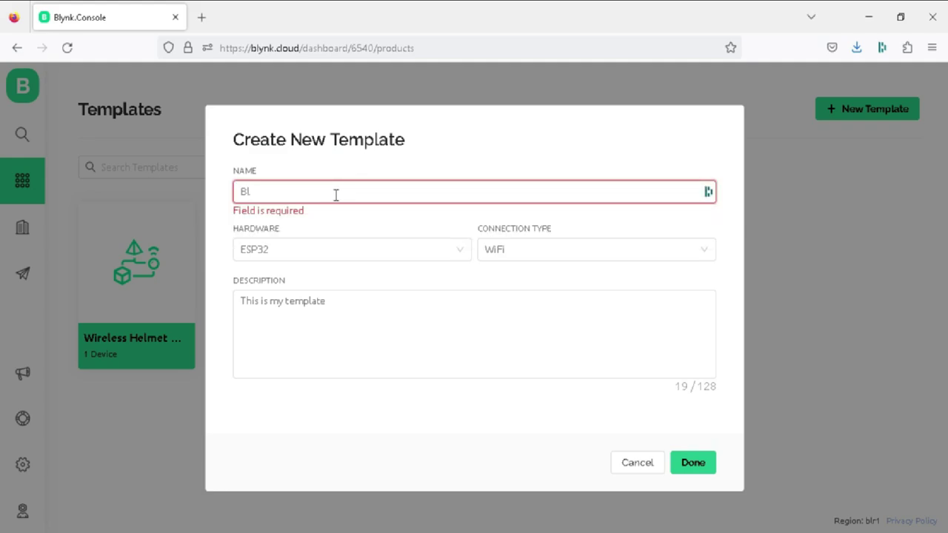
{"action": "type", "text": "ynk Smart Dustbin"}
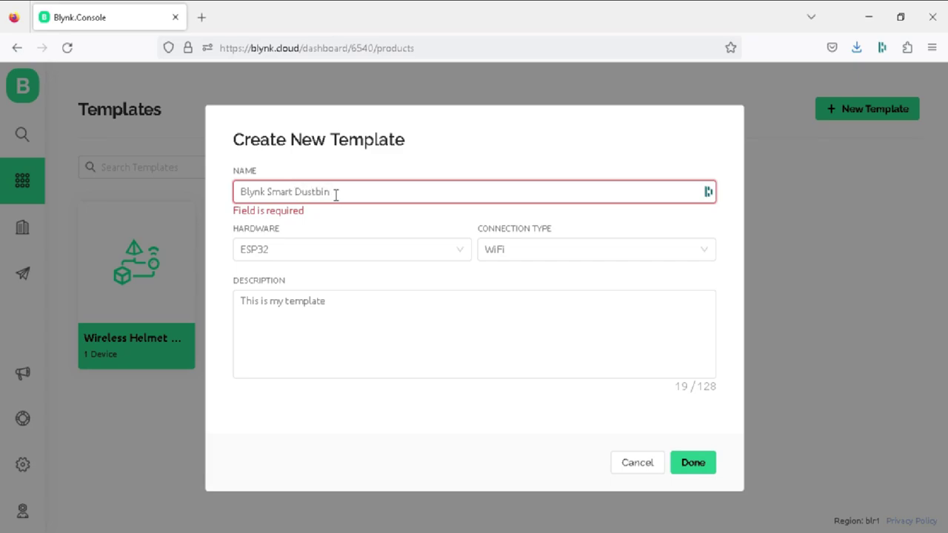
{"action": "left_click", "coordinate": [371, 255]}
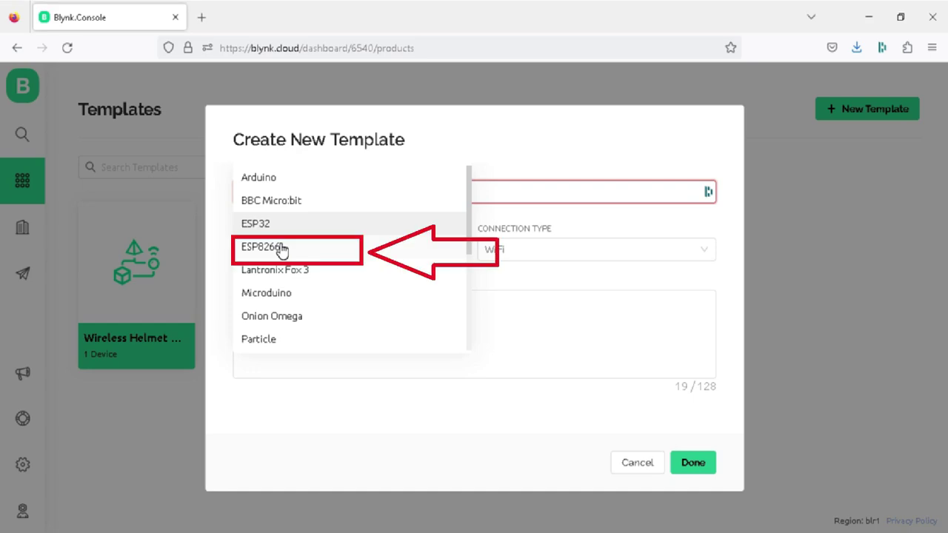
{"action": "left_click", "coordinate": [329, 229]}
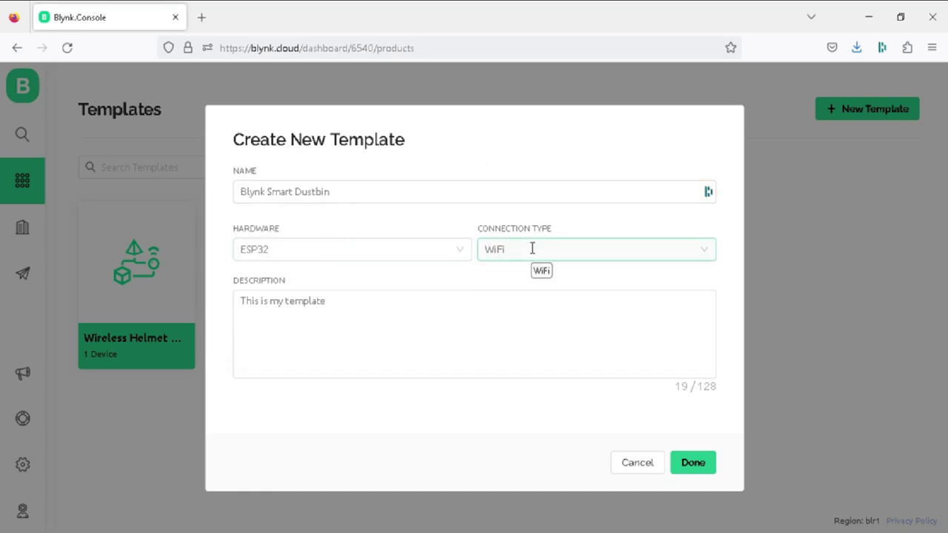
Replace the template's description with "Smart dustbin" and create the template
{"action": "left_click", "coordinate": [355, 303]}
{"action": "left_click_drag", "start_coordinate": [350, 298], "coordinate": [226, 280]}
{"action": "type", "text": "Smart "}
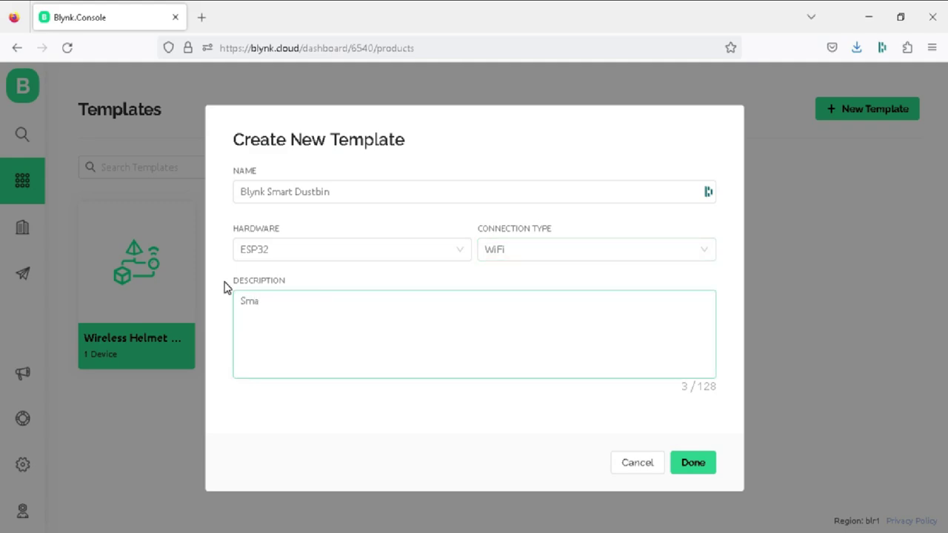
{"action": "type", "text": "dustbin"}
{"action": "left_click", "coordinate": [704, 460]}
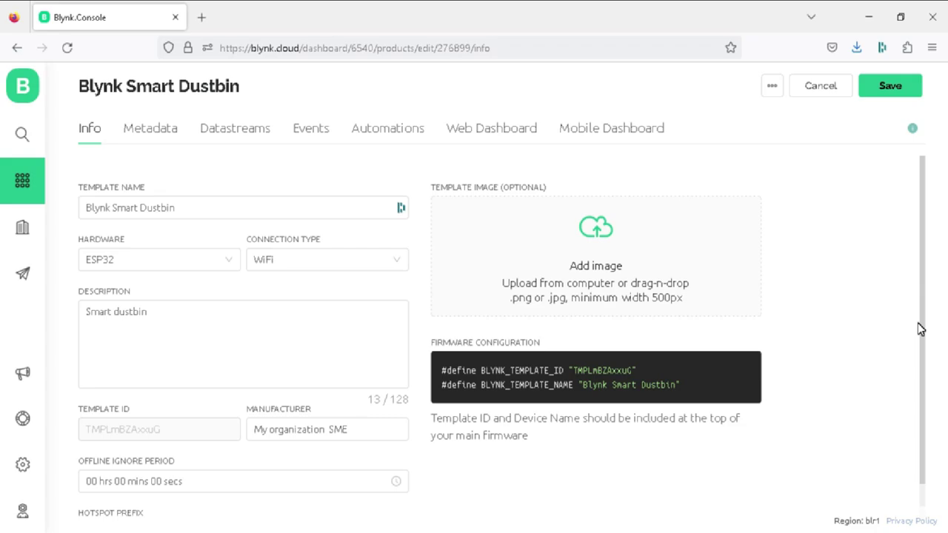
Start a new virtual pin datastream in the template and name it "Distance"
{"action": "left_click", "coordinate": [245, 141]}
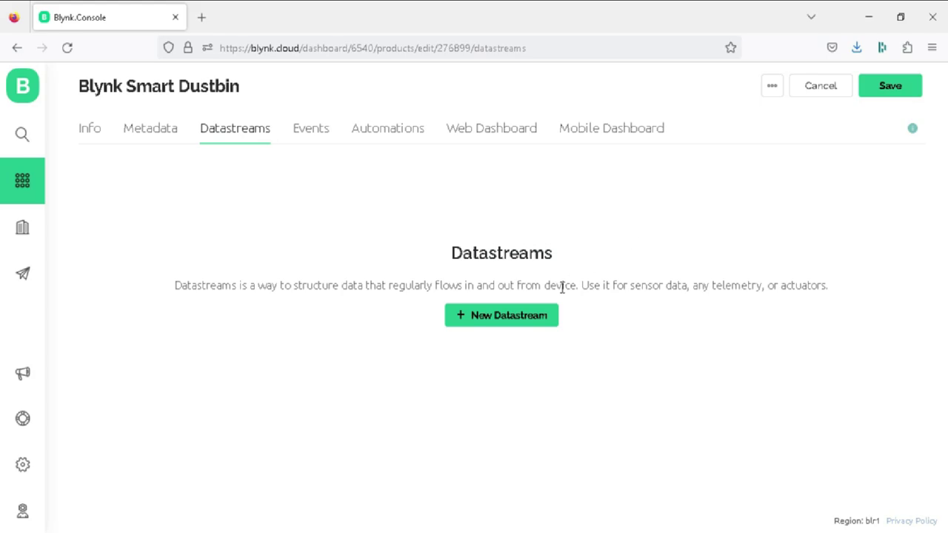
{"action": "left_click", "coordinate": [519, 324]}
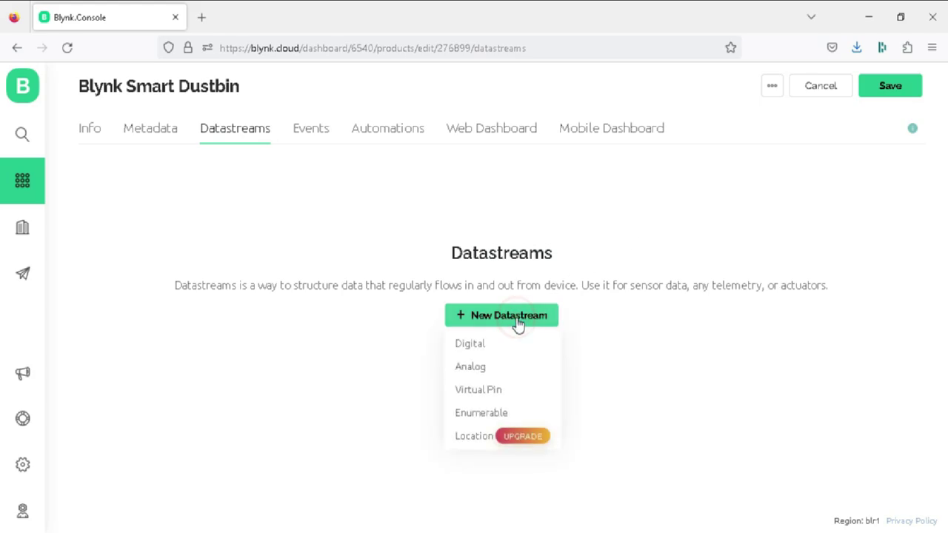
{"action": "left_click", "coordinate": [488, 389]}
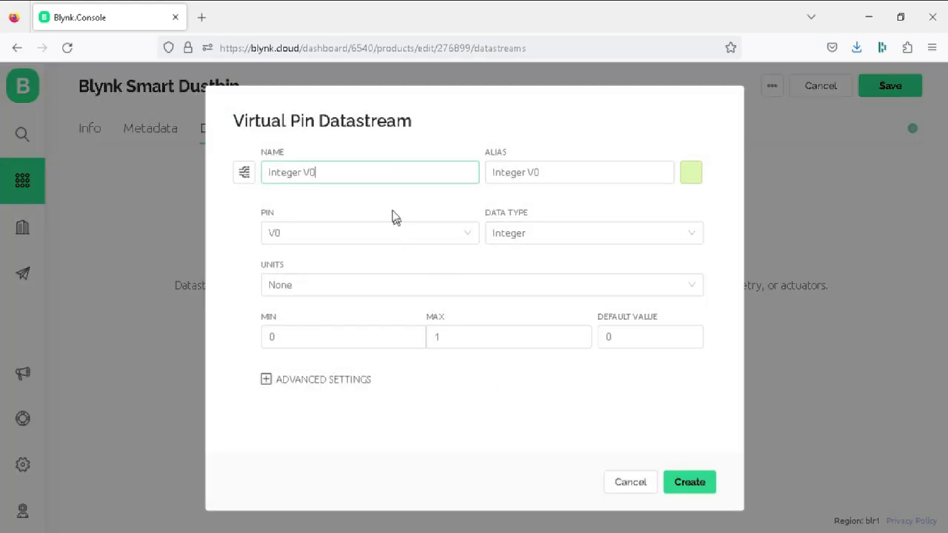
{"action": "left_click_drag", "start_coordinate": [317, 171], "coordinate": [264, 172]}
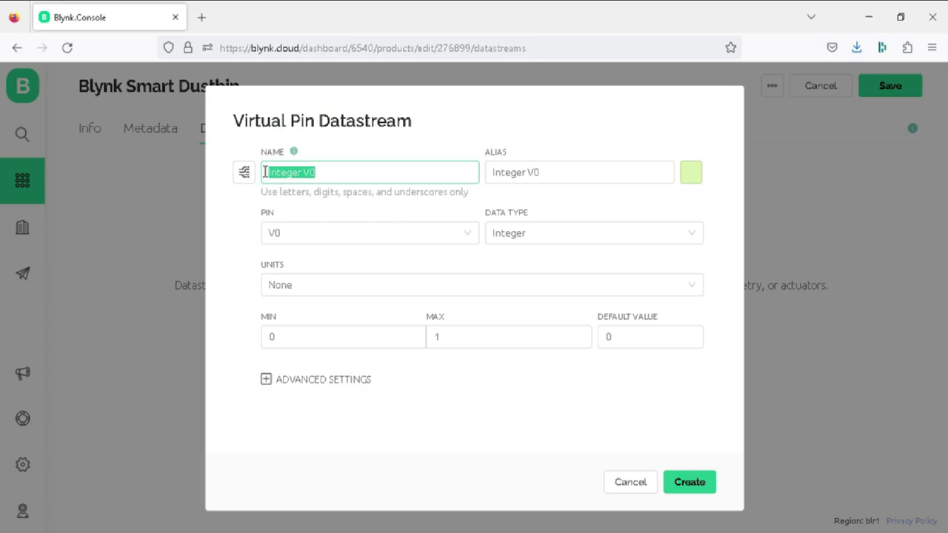
{"action": "type", "text": "D"}
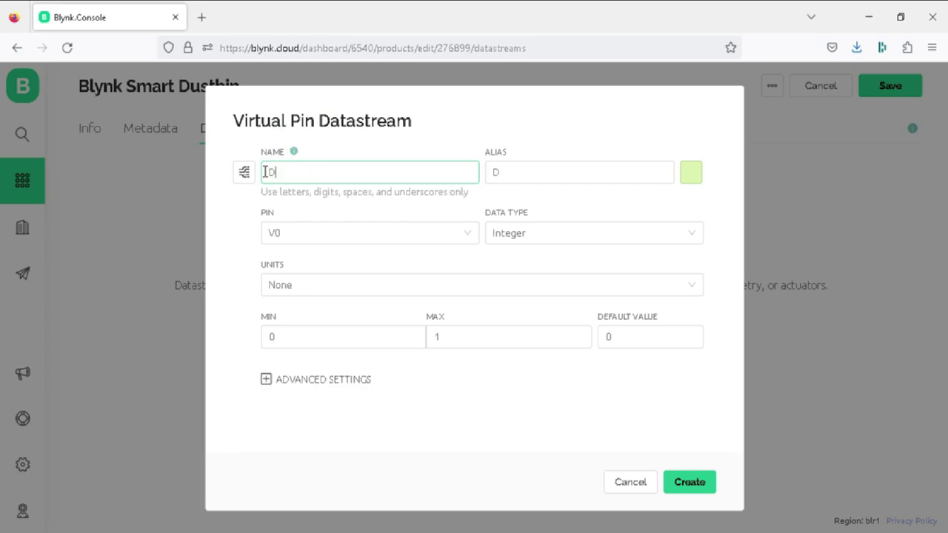
{"action": "type", "text": "istance"}
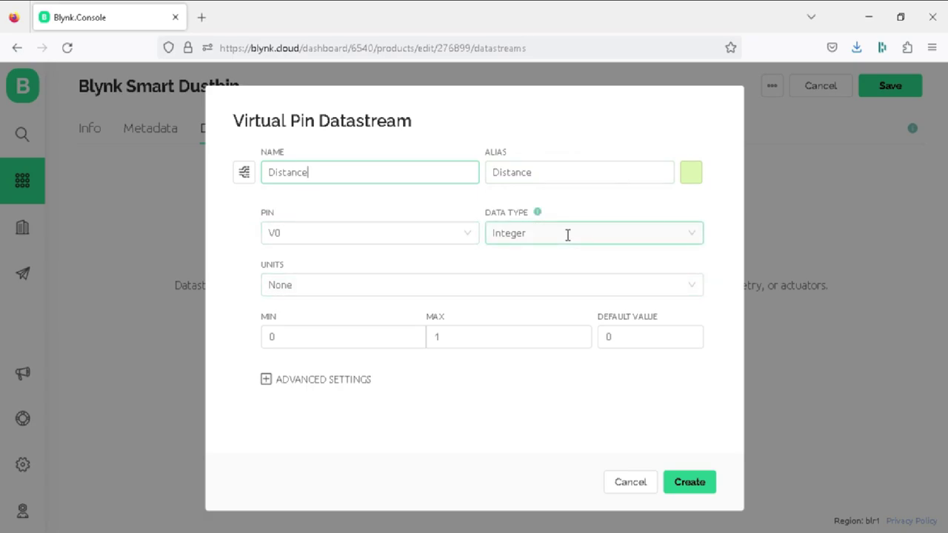
Set the Distance datastream's units to Centimeter, cm and its maximum to 100, and create it
{"action": "left_click", "coordinate": [418, 289]}
{"action": "type", "text": "centi"}
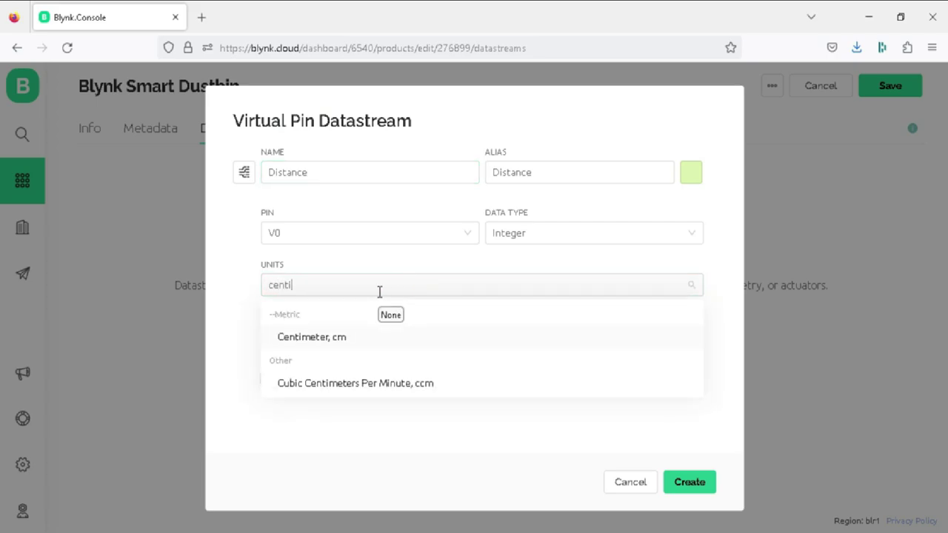
{"action": "left_click", "coordinate": [355, 337]}
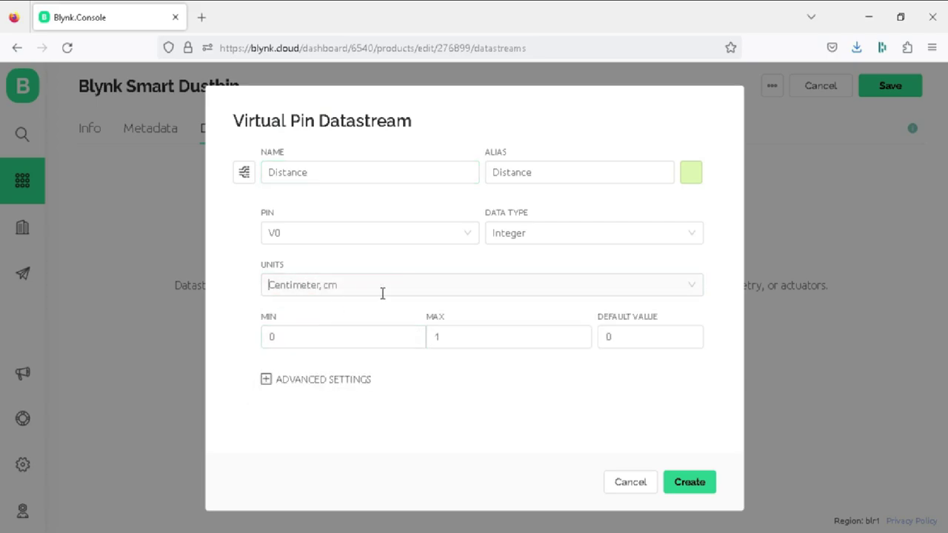
{"action": "left_click", "coordinate": [467, 335]}
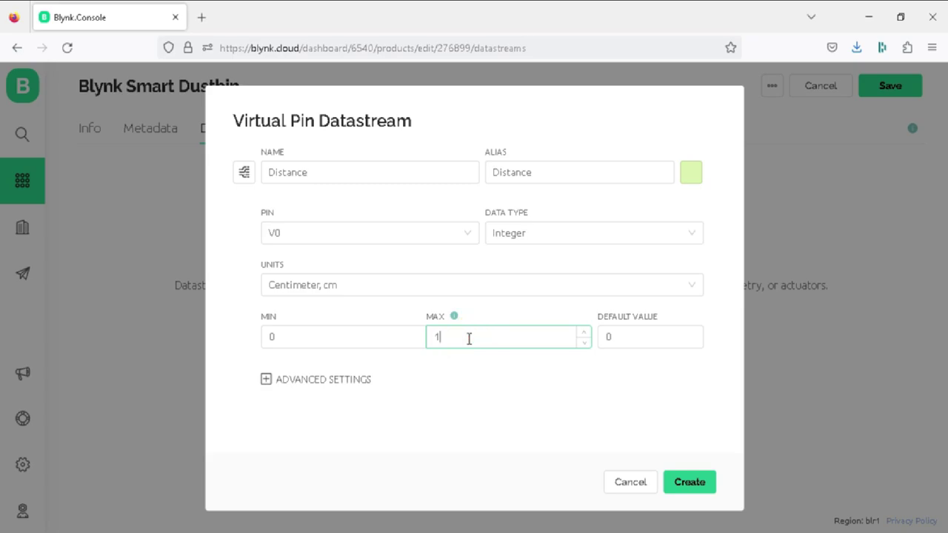
{"action": "type", "text": "00"}
{"action": "left_click", "coordinate": [697, 480]}
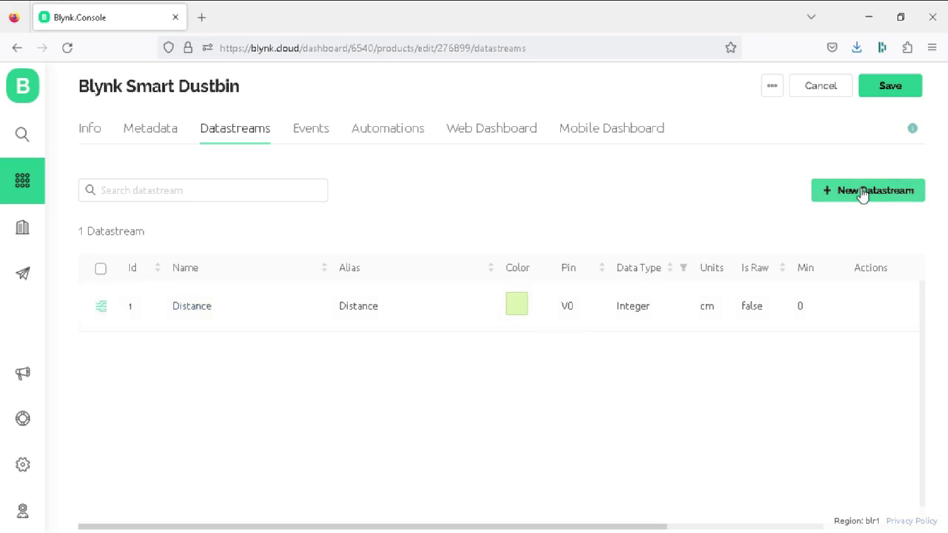
Start a second virtual pin datastream named "Bin Level" on pin V1
{"action": "left_click", "coordinate": [830, 196]}
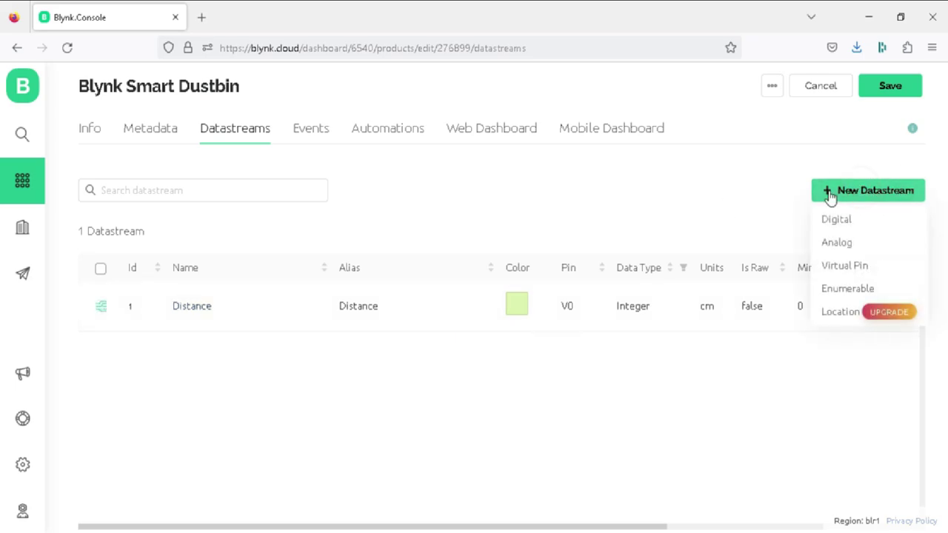
{"action": "left_click", "coordinate": [848, 266]}
{"action": "left_click_drag", "start_coordinate": [338, 175], "coordinate": [263, 169]}
{"action": "type", "text": "Bin Level"}
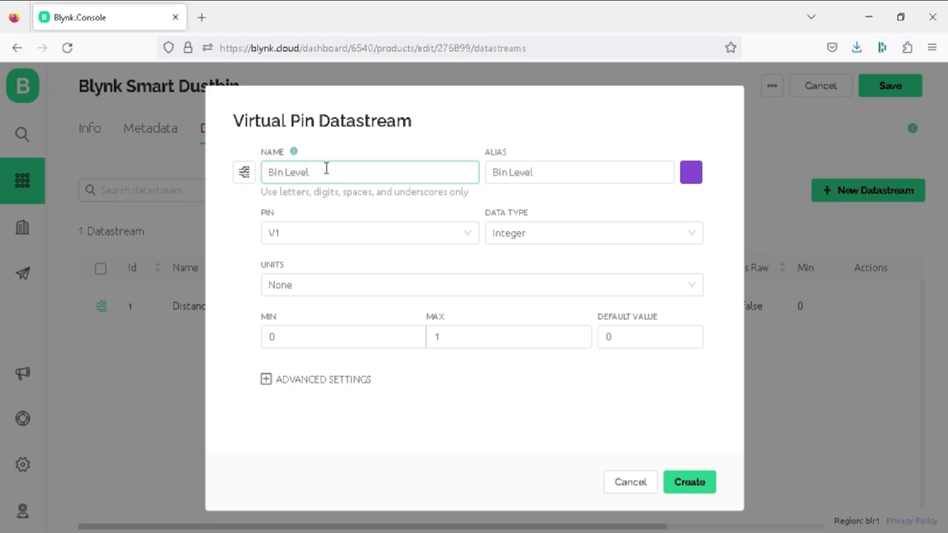
{"action": "left_click", "coordinate": [348, 232]}
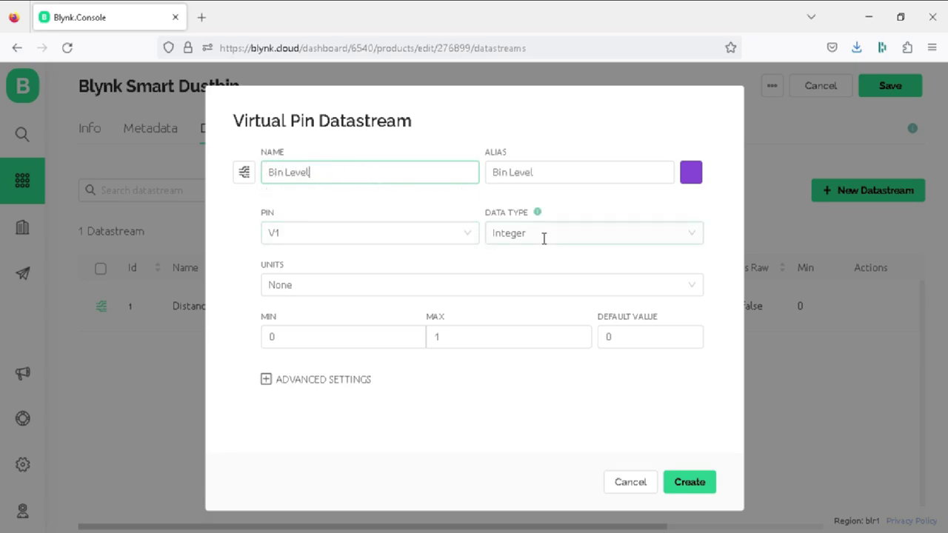
Set the Bin Level datastream's units to Percentage, % and its maximum to 100, and create it
{"action": "left_click", "coordinate": [409, 284]}
{"action": "type", "text": "percent"}
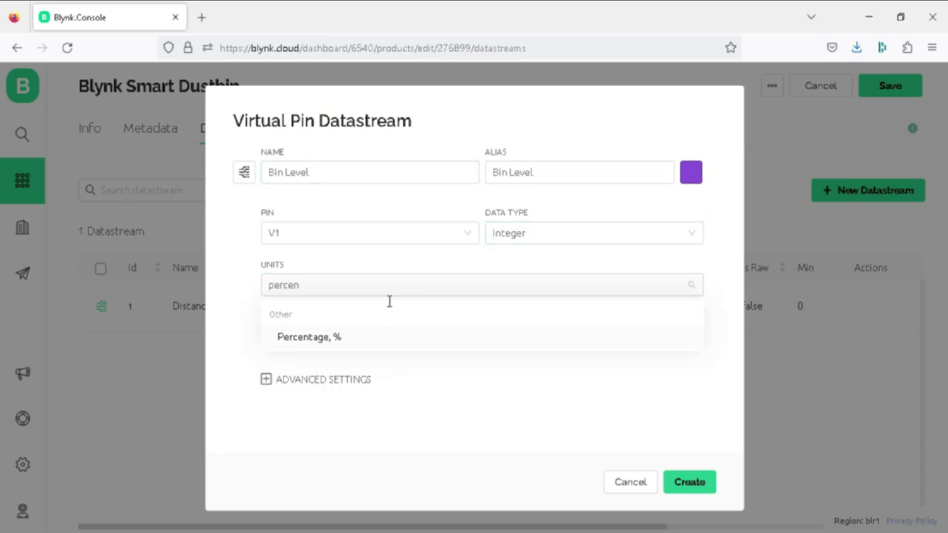
{"action": "left_click", "coordinate": [339, 337]}
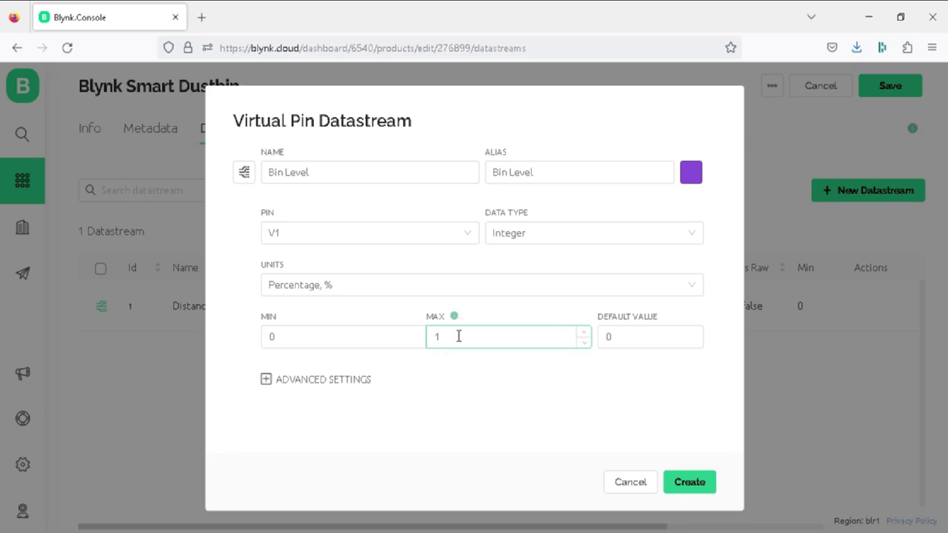
{"action": "type", "text": "00"}
{"action": "left_click", "coordinate": [682, 485]}
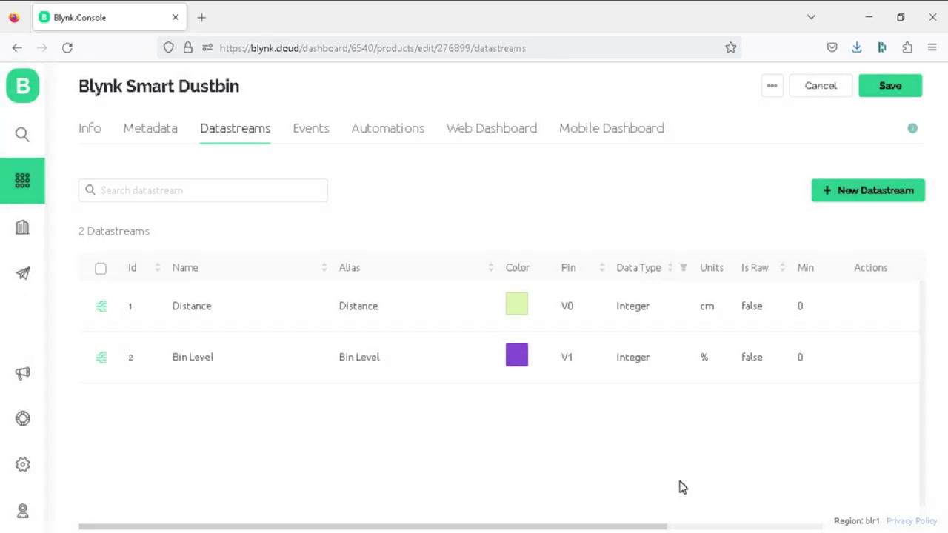
Start a third virtual pin datastream and name it "Servo Angles"
{"action": "left_click", "coordinate": [846, 191]}
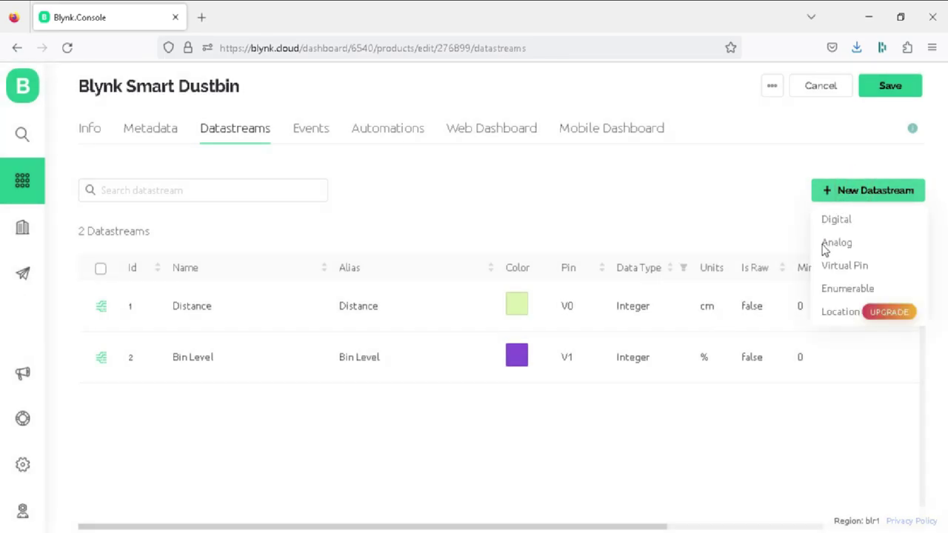
{"action": "left_click", "coordinate": [837, 266]}
{"action": "left_click", "coordinate": [331, 173]}
{"action": "left_click_drag", "start_coordinate": [326, 173], "coordinate": [256, 171]}
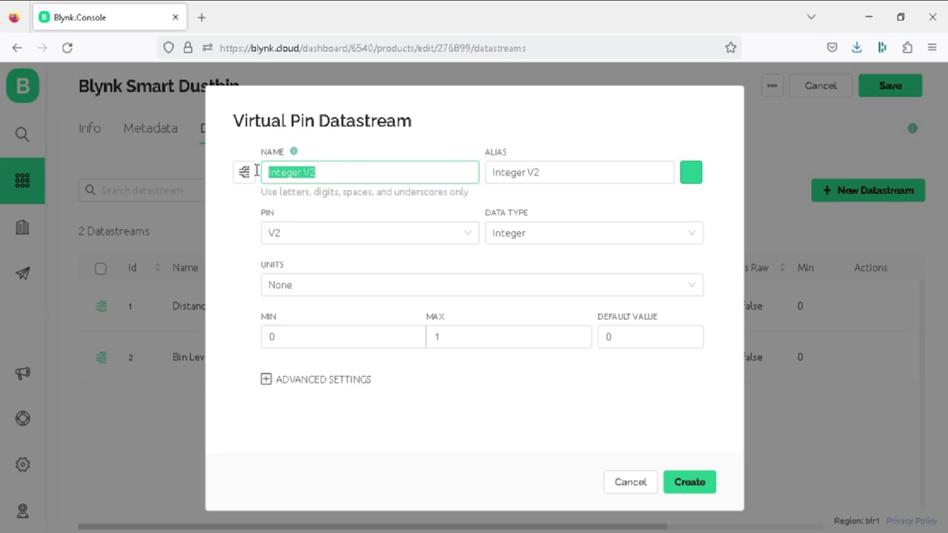
{"action": "type", "text": "Servo Angles"}
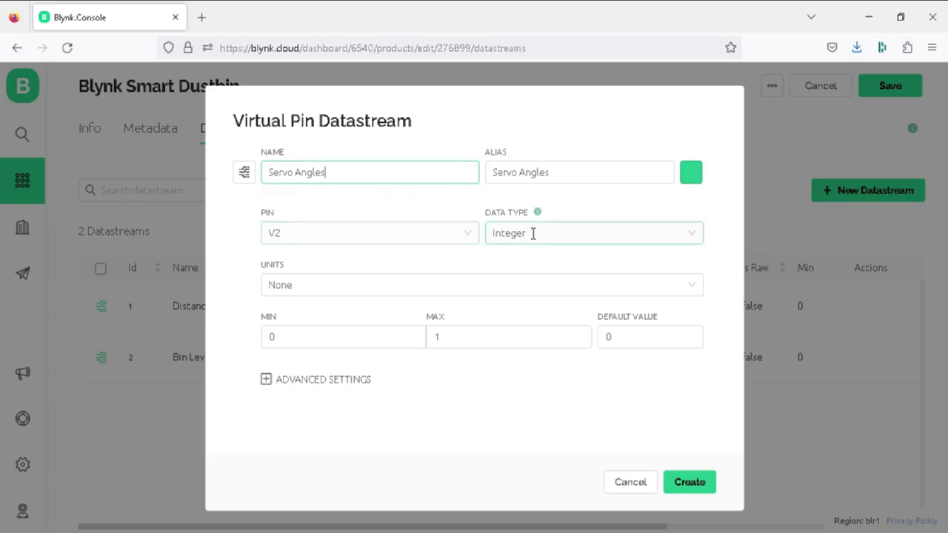
Set the Servo Angles datastream's units to Degrees, ° and its maximum to 180, and create it
{"action": "left_click", "coordinate": [351, 285]}
{"action": "type", "text": "degree"}
{"action": "left_click", "coordinate": [309, 336]}
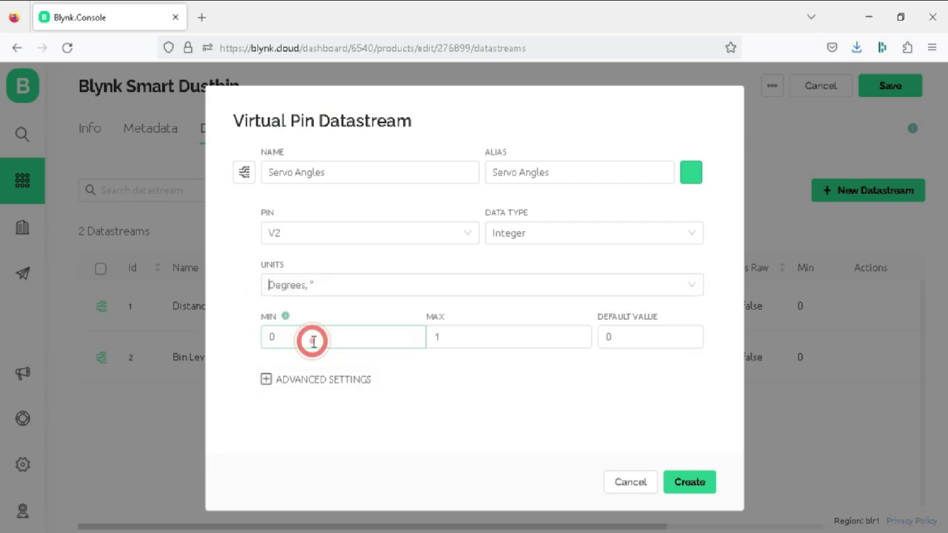
{"action": "left_click", "coordinate": [457, 336]}
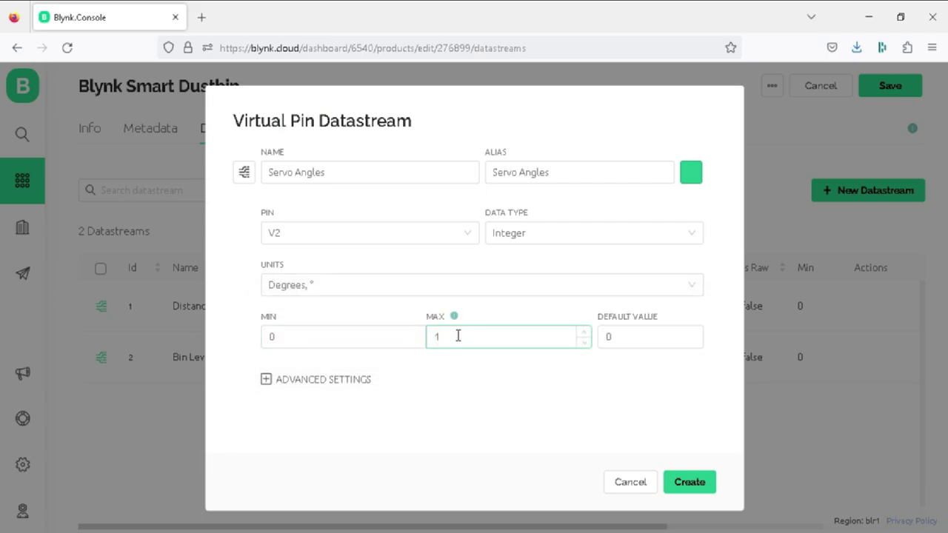
{"action": "type", "text": "80"}
{"action": "left_click", "coordinate": [513, 395]}
{"action": "left_click", "coordinate": [688, 484]}
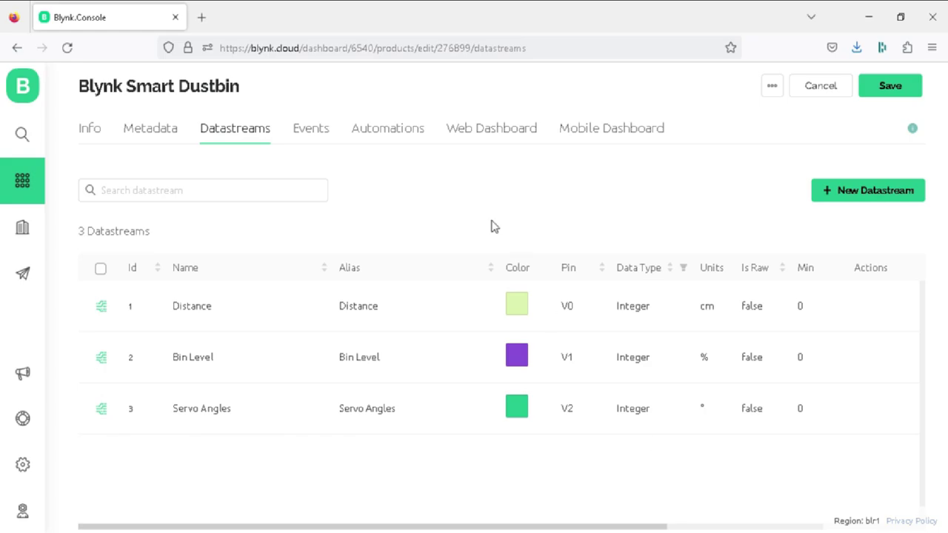
Place two Label widgets side by side on the template's web dashboard and a Gauge widget between them in the row below
{"action": "left_click", "coordinate": [472, 132]}
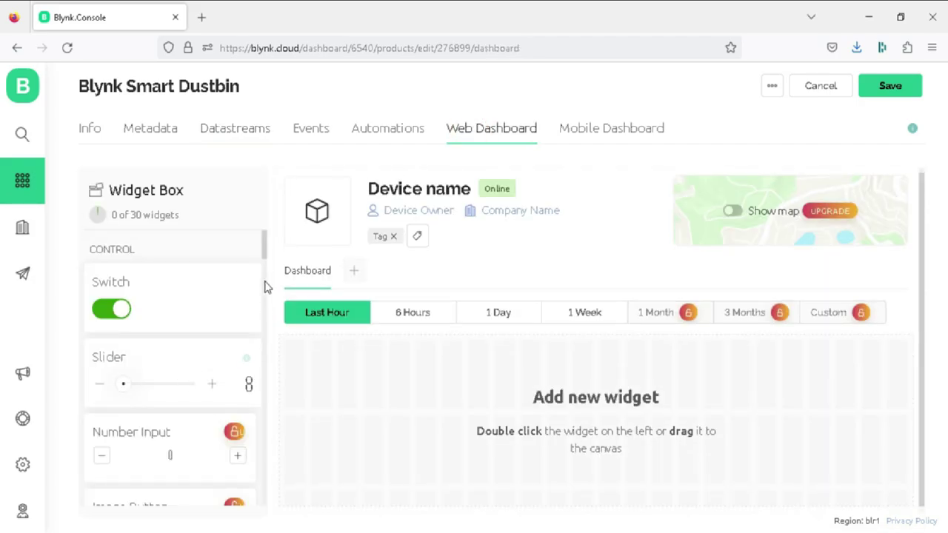
{"action": "left_click_drag", "start_coordinate": [266, 246], "coordinate": [404, 383]}
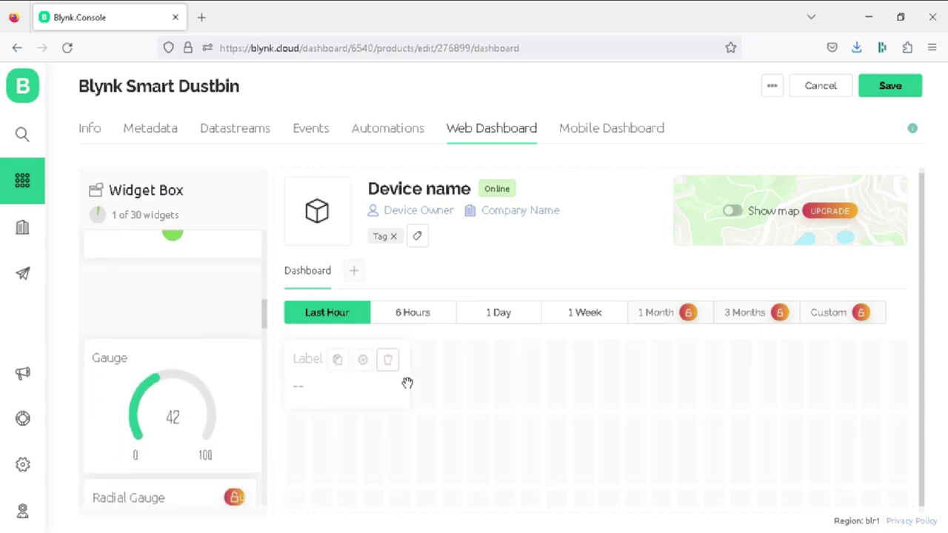
{"action": "left_click_drag", "start_coordinate": [220, 328], "coordinate": [768, 383]}
{"action": "left_click_drag", "start_coordinate": [377, 388], "coordinate": [507, 385]}
{"action": "left_click_drag", "start_coordinate": [200, 401], "coordinate": [647, 486]}
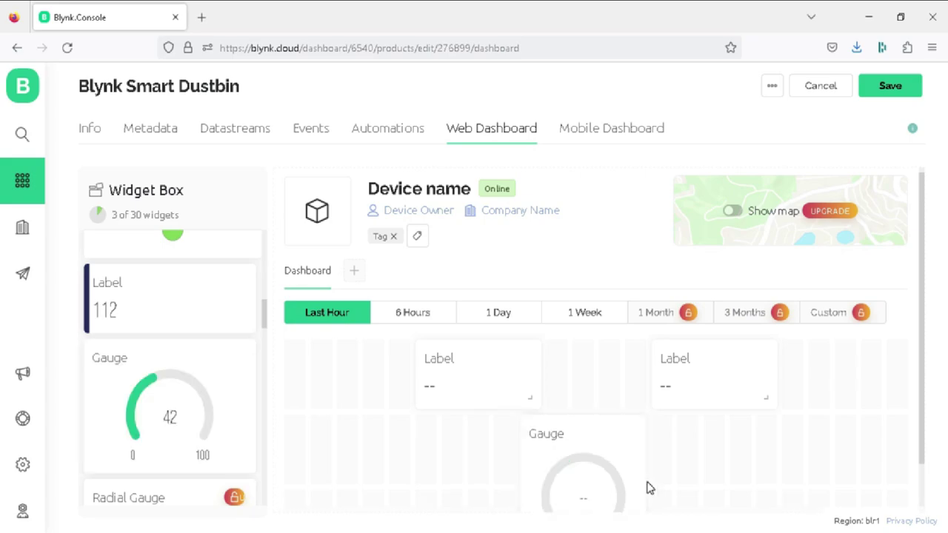
Link the first Label widget on the web dashboard to the Distance (V0) datastream and save its settings
{"action": "mouse_move", "coordinate": [500, 377]}
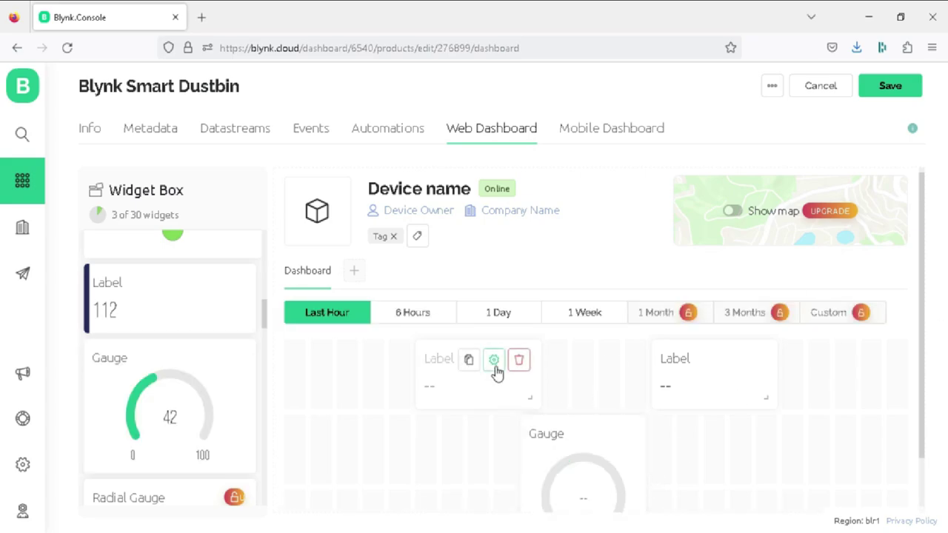
{"action": "left_click", "coordinate": [495, 367]}
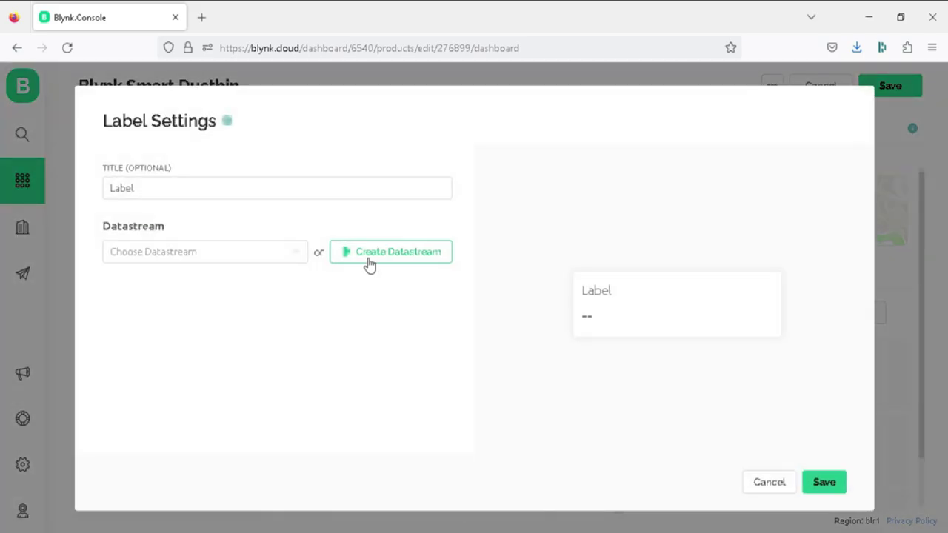
{"action": "left_click", "coordinate": [299, 253]}
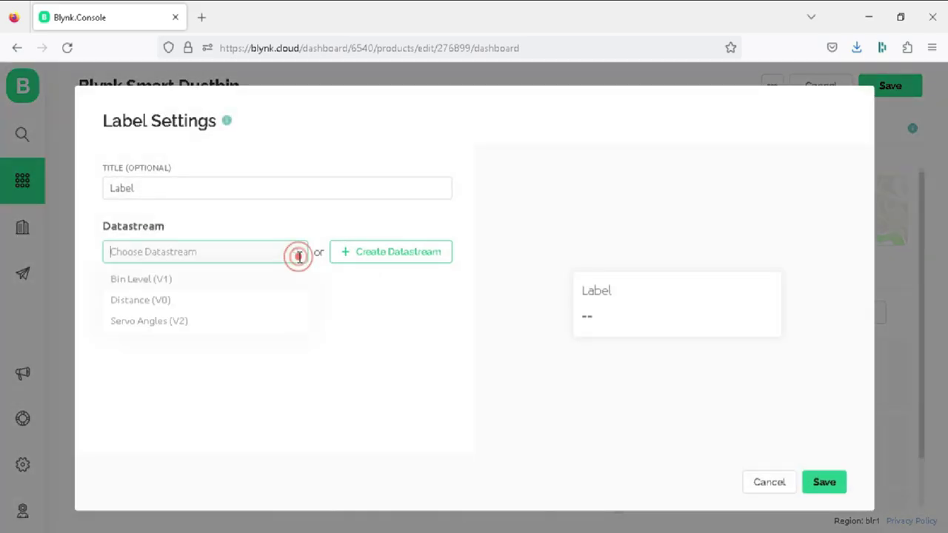
{"action": "left_click", "coordinate": [201, 305]}
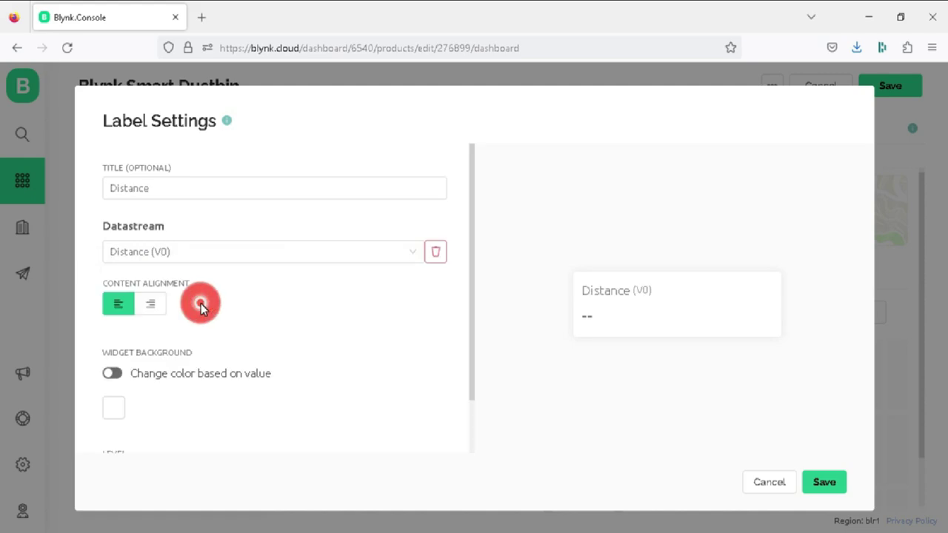
{"action": "scroll", "coordinate": [334, 276], "scroll_direction": "down", "scroll_amount": 1}
{"action": "left_click", "coordinate": [821, 481]}
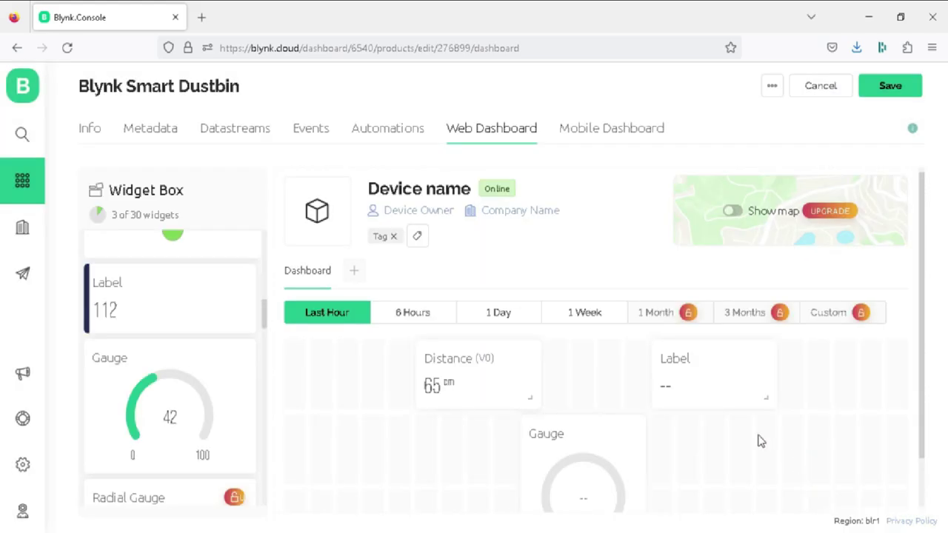
Link the remaining unassigned Label widget to the Bin Level (V1) datastream and save its settings
{"action": "left_click", "coordinate": [732, 362]}
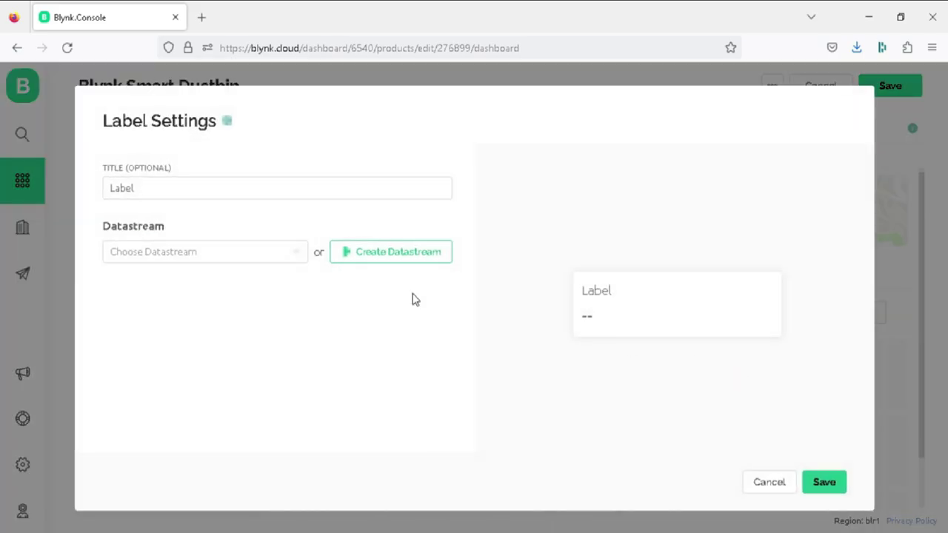
{"action": "left_click", "coordinate": [283, 252]}
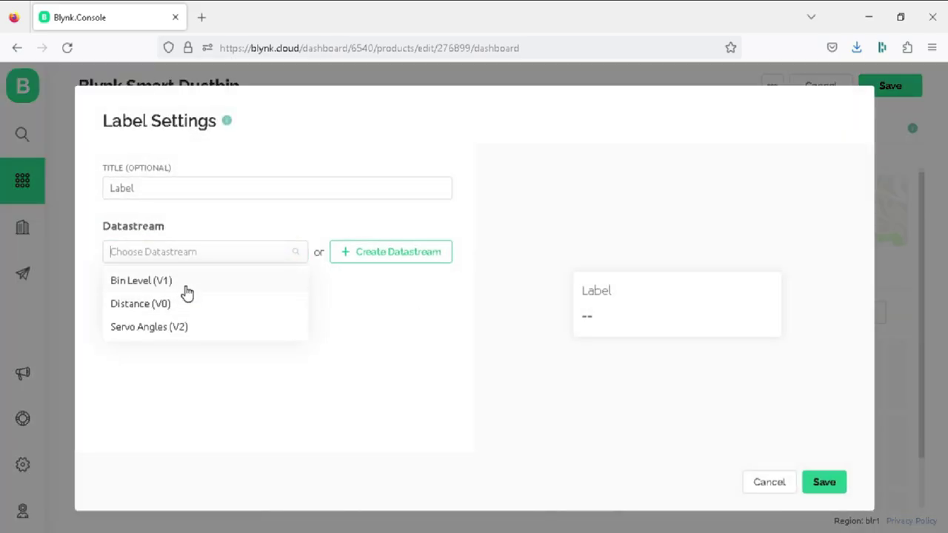
{"action": "left_click", "coordinate": [185, 285]}
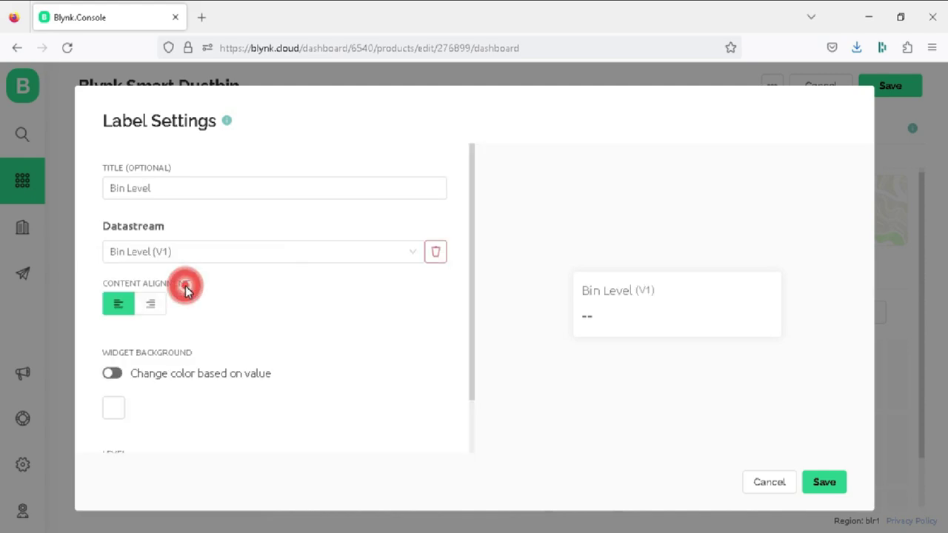
{"action": "left_click", "coordinate": [823, 483]}
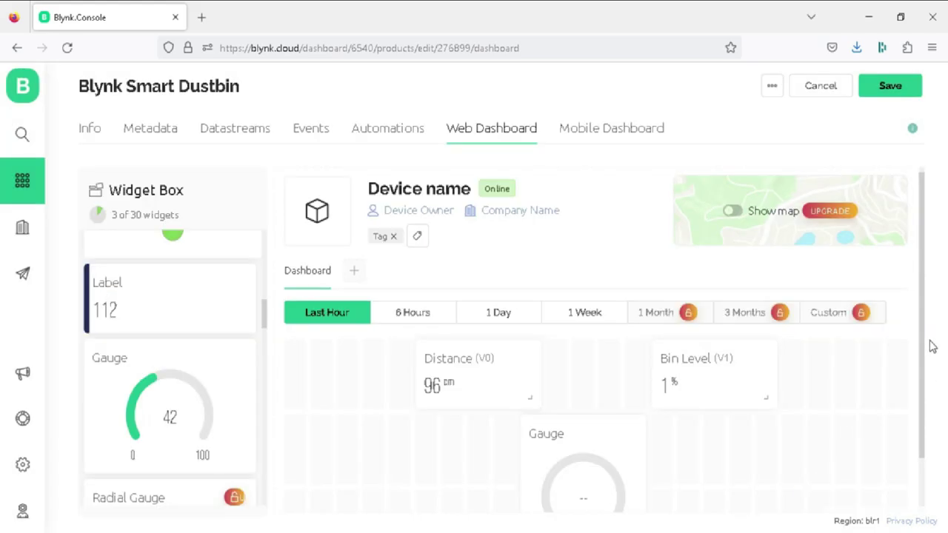
Link the Gauge widget to the Servo Angles (V2) datastream and save the Blynk Smart Dustbin template
{"action": "left_click_drag", "start_coordinate": [924, 335], "coordinate": [923, 394]}
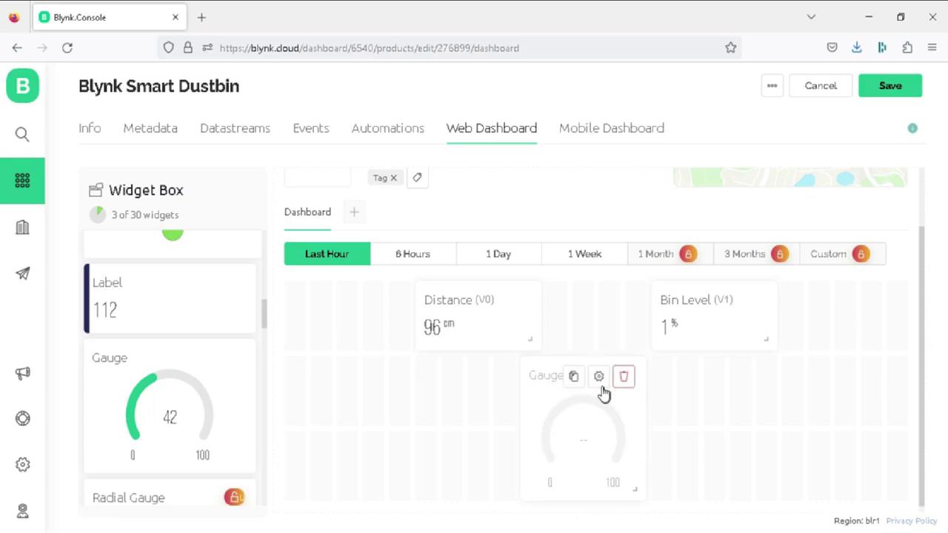
{"action": "left_click", "coordinate": [600, 378]}
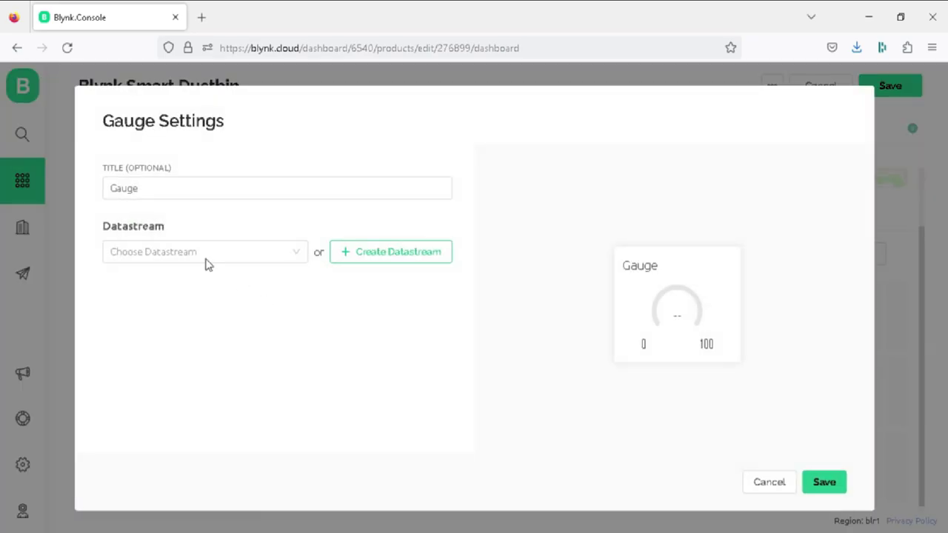
{"action": "left_click", "coordinate": [198, 253]}
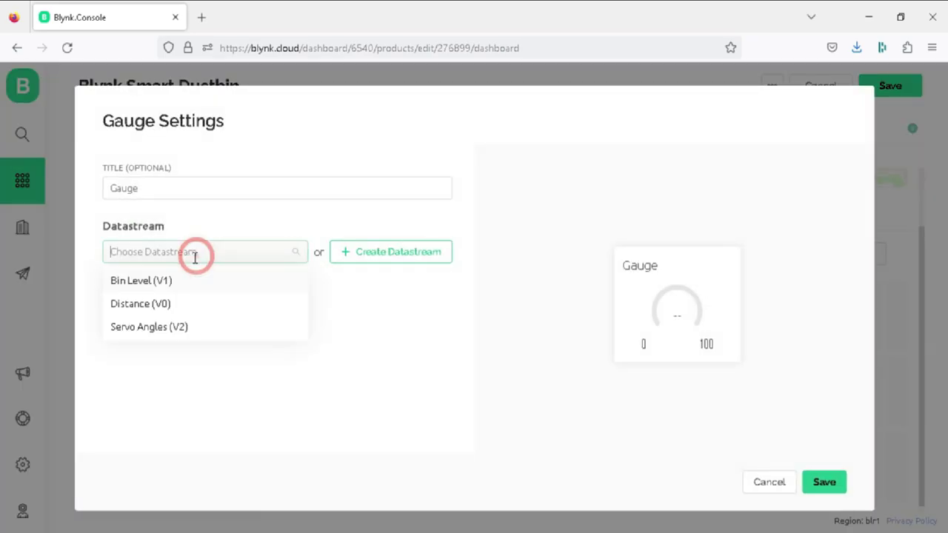
{"action": "left_click", "coordinate": [162, 329]}
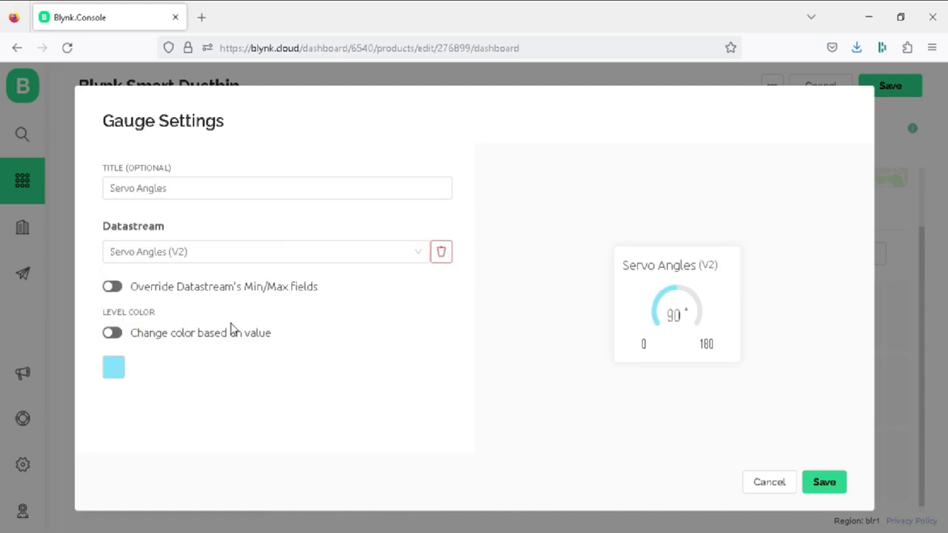
{"action": "left_click", "coordinate": [825, 482]}
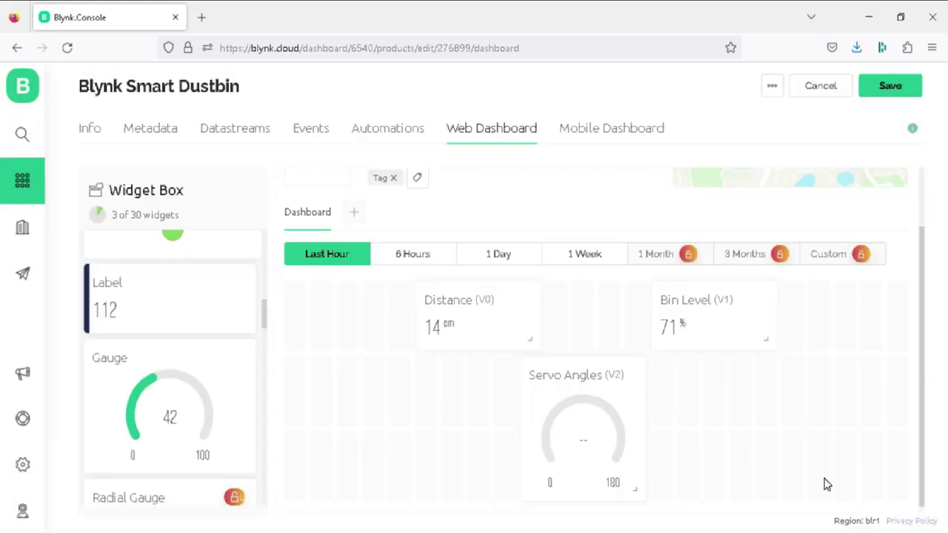
{"action": "left_click_drag", "start_coordinate": [920, 357], "coordinate": [931, 269]}
{"action": "left_click", "coordinate": [895, 95]}
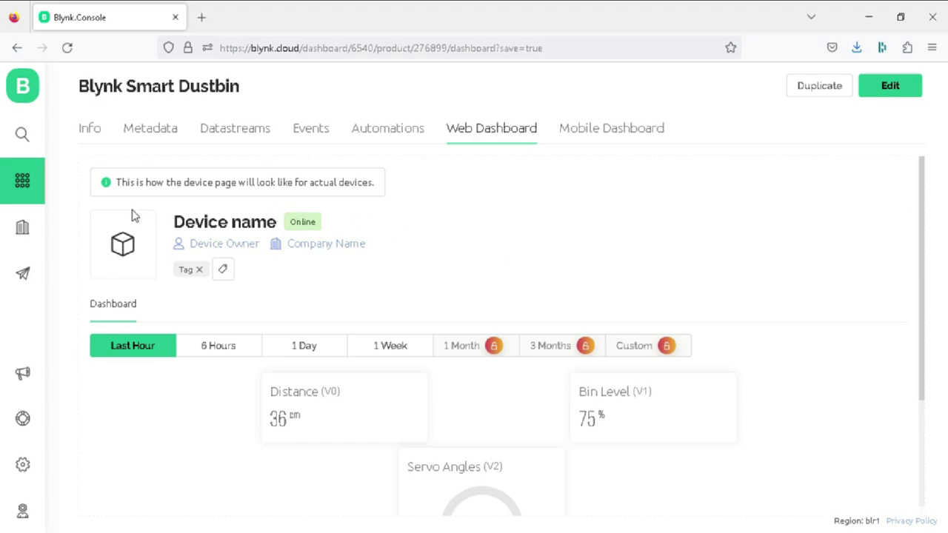
Create a new device from the Blynk Smart Dustbin template, keeping the template's name as the device name
{"action": "left_click", "coordinate": [20, 150]}
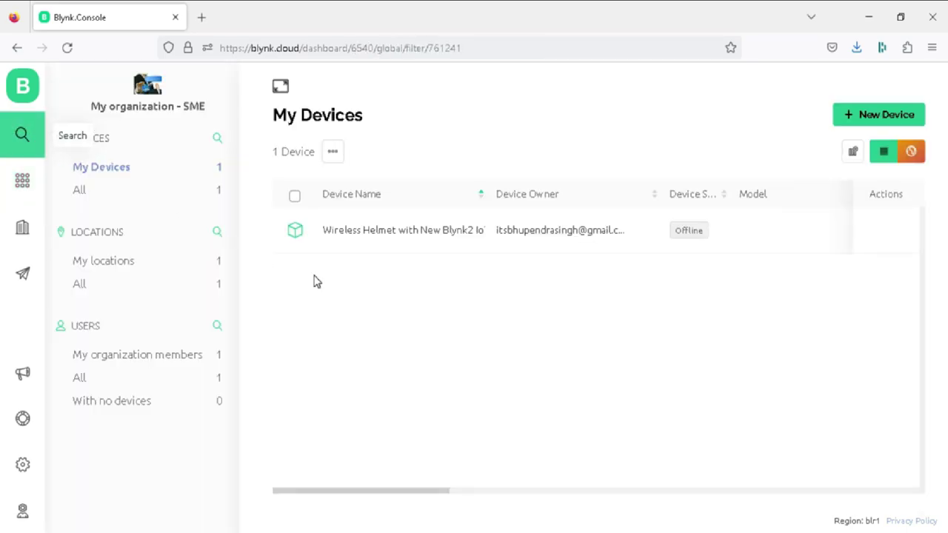
{"action": "left_click", "coordinate": [901, 123]}
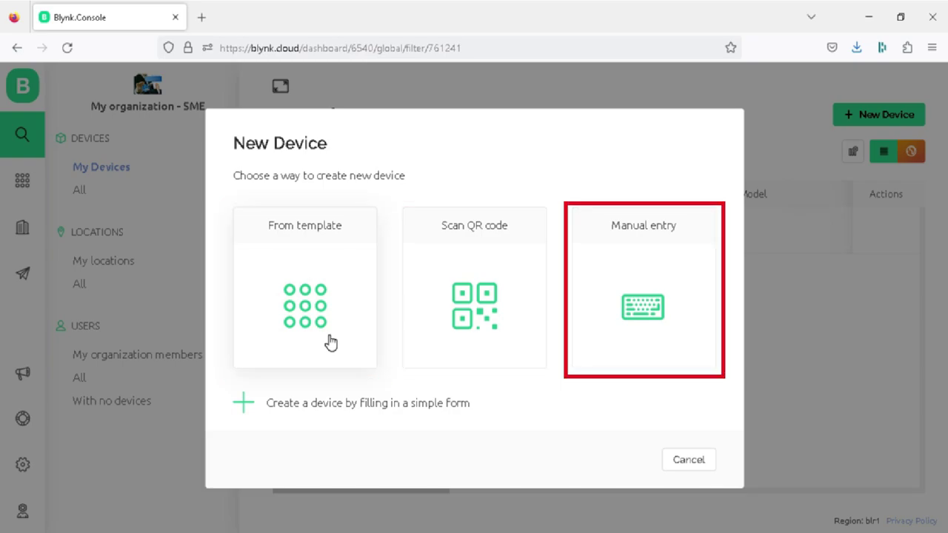
{"action": "left_click", "coordinate": [306, 317]}
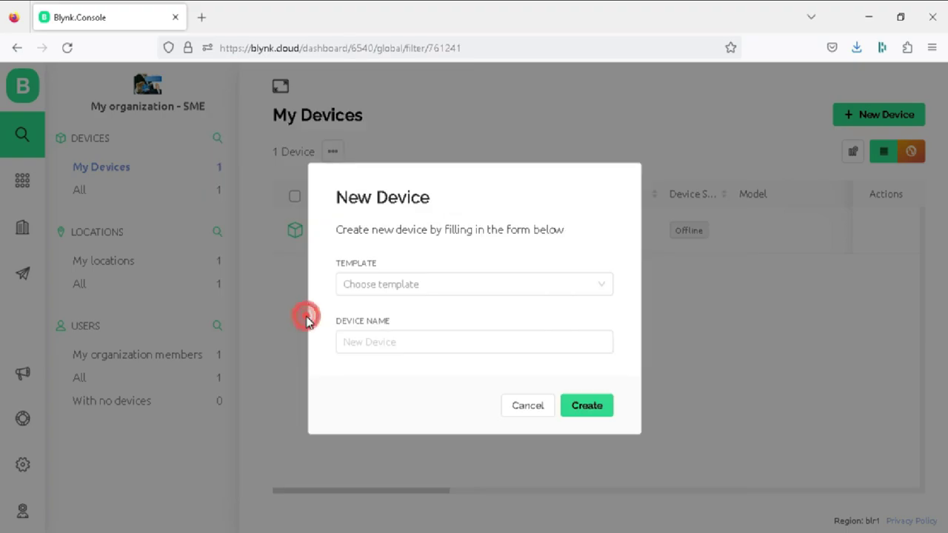
{"action": "left_click", "coordinate": [450, 291]}
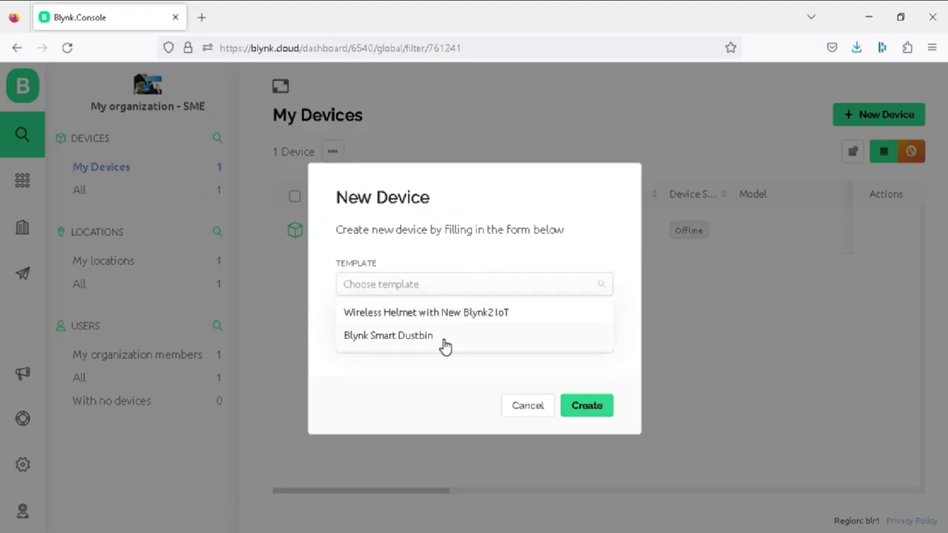
{"action": "left_click", "coordinate": [446, 340]}
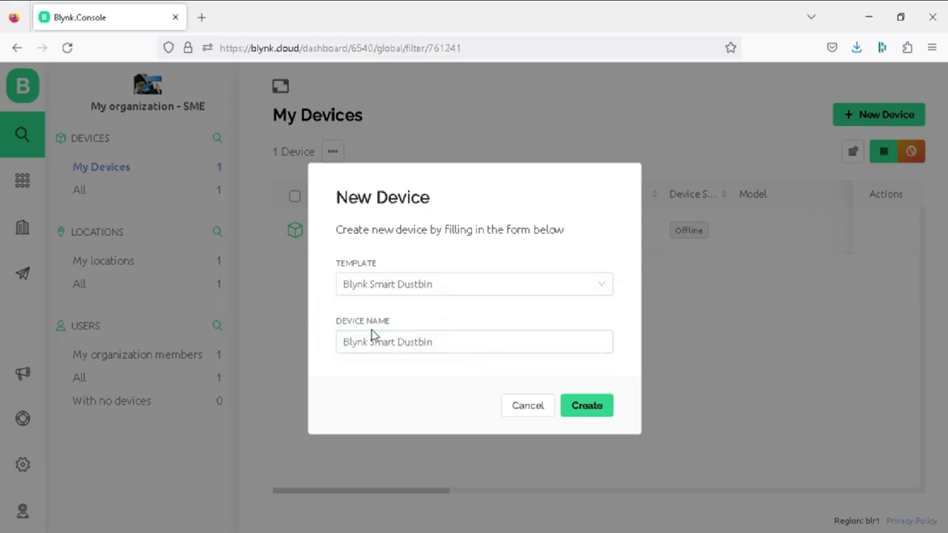
{"action": "left_click", "coordinate": [587, 407]}
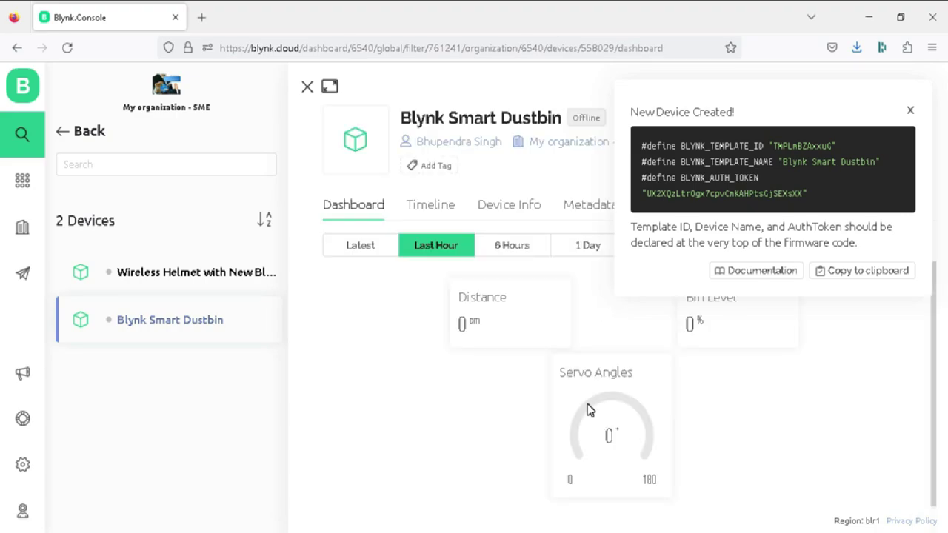
Copy the new device's firmware configuration code from the creation notice and review the same code in its device info
{"action": "left_click_drag", "start_coordinate": [842, 201], "coordinate": [634, 152]}
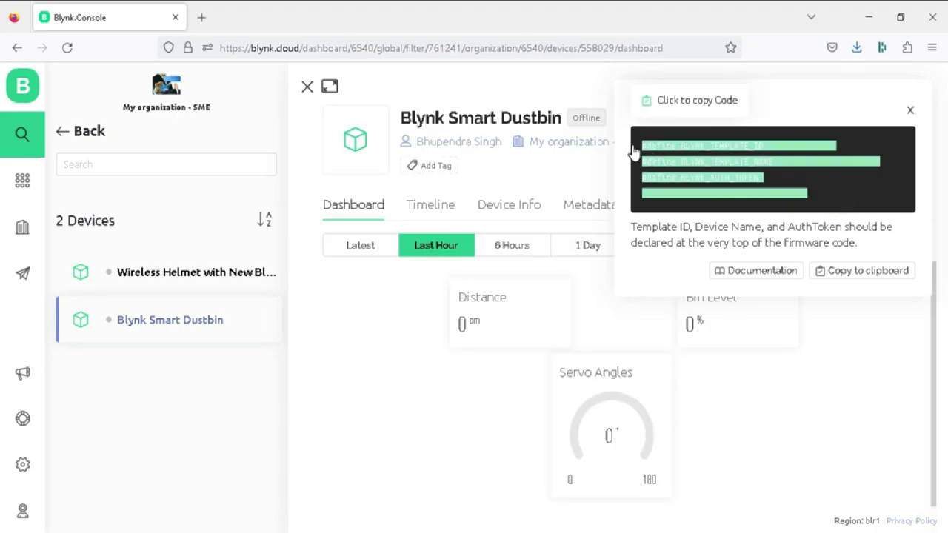
{"action": "left_click", "coordinate": [910, 109]}
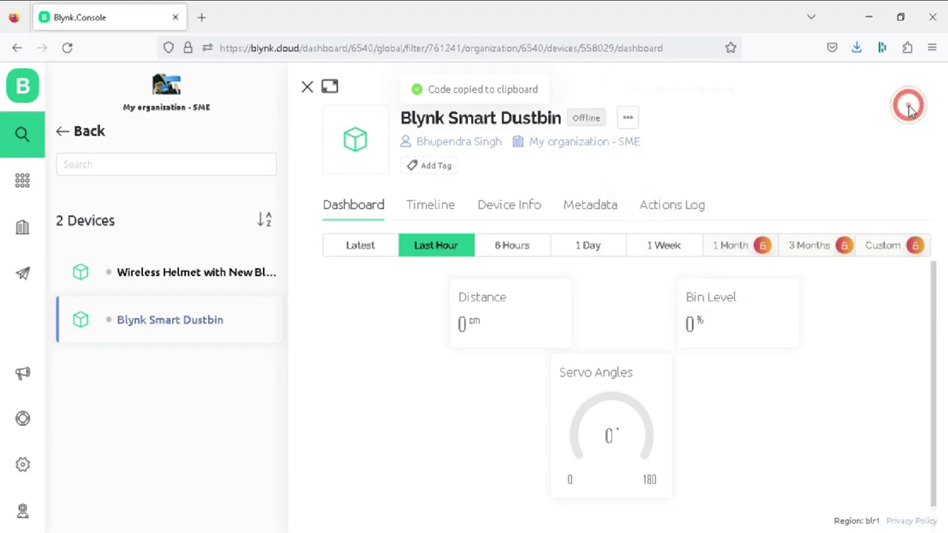
{"action": "left_click", "coordinate": [499, 213]}
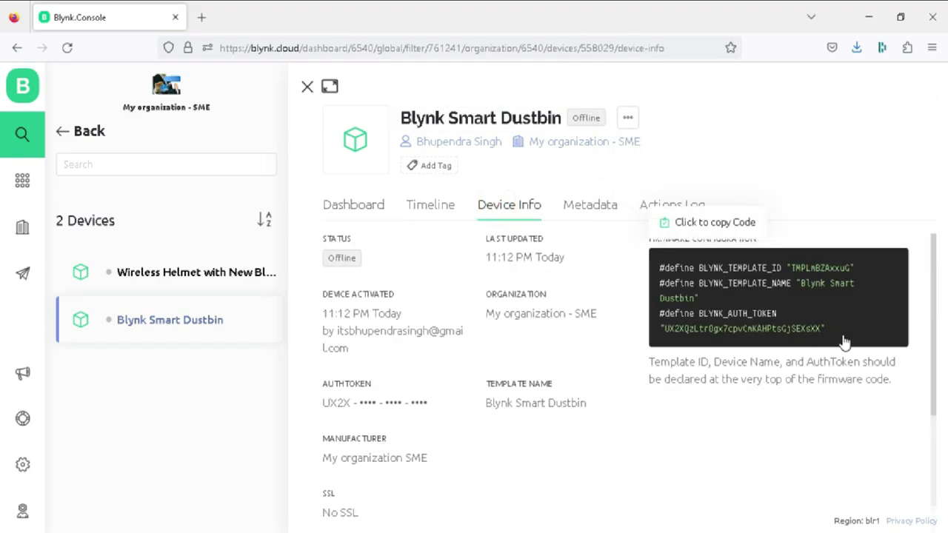
{"action": "left_click_drag", "start_coordinate": [843, 338], "coordinate": [663, 274]}
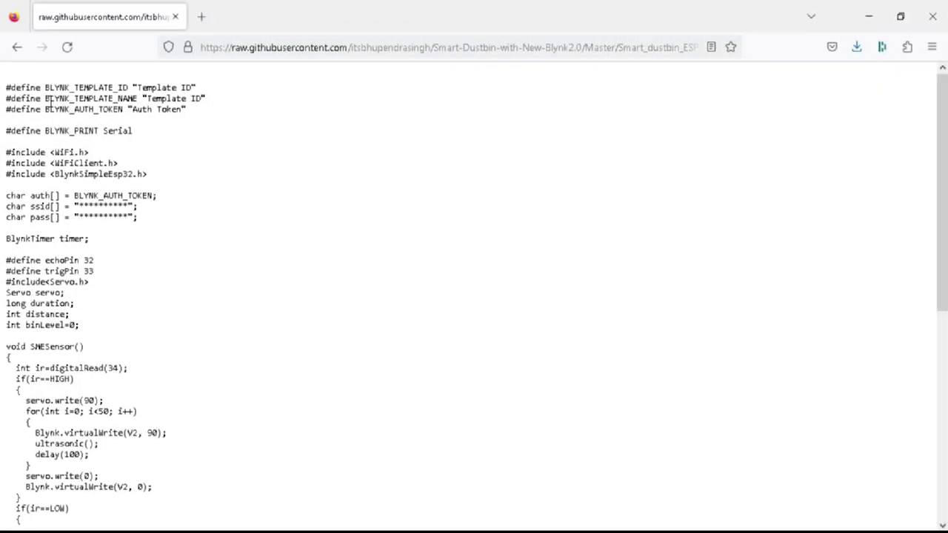
Copy the whole Smart Dustbin ESP32 code from the GitHub raw page and replace the default sketch in Arduino IDE with it
{"action": "left_click_drag", "start_coordinate": [7, 88], "coordinate": [72, 525]}
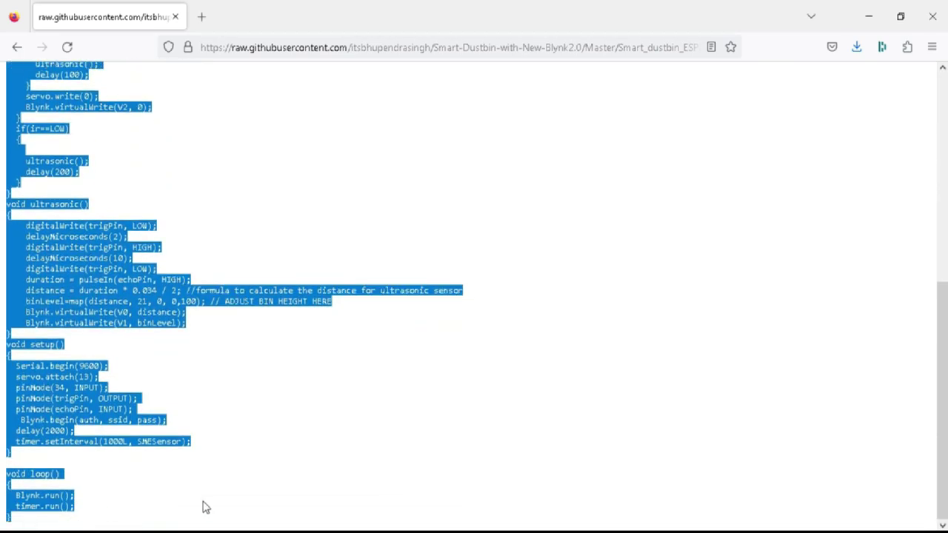
{"action": "key", "text": "ctrl+a"}
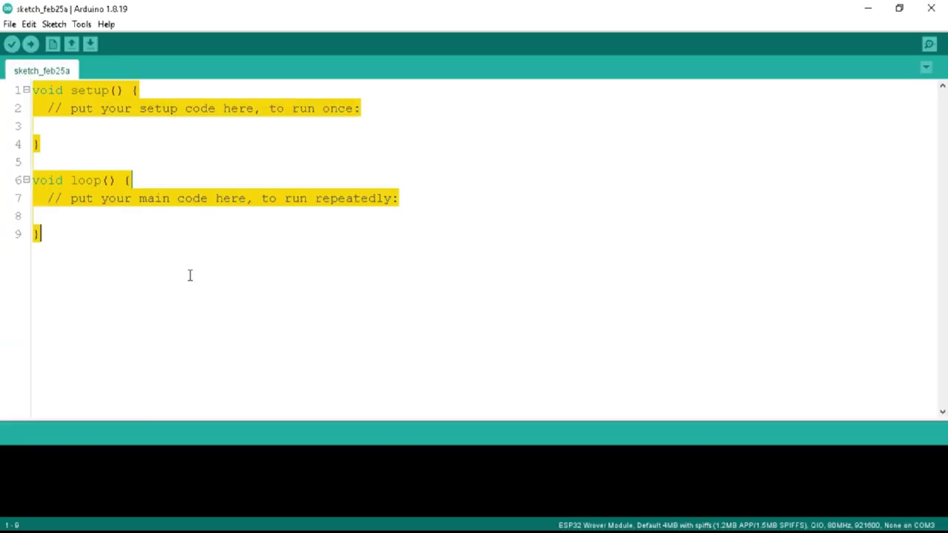
{"action": "key", "text": "BackSpace"}
{"action": "key", "text": "ctrl+v"}
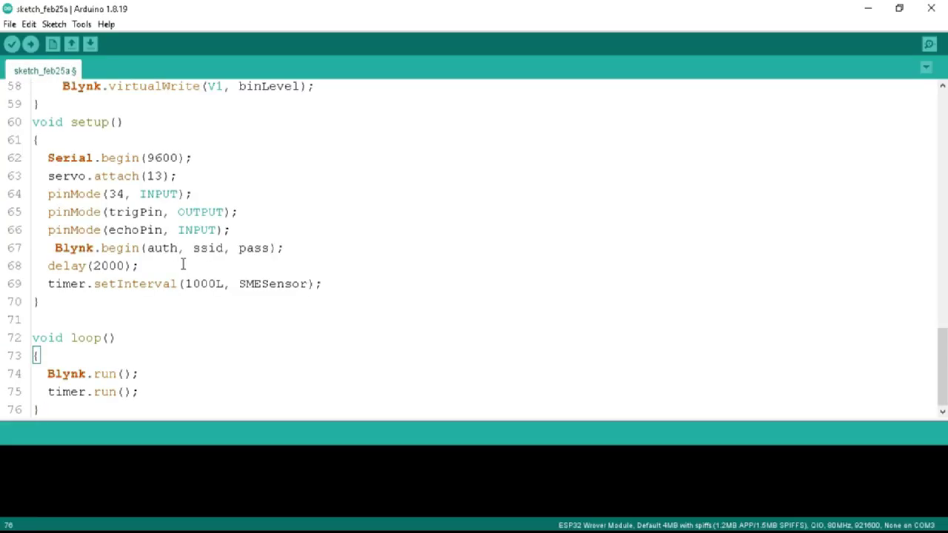
Save the sketch to the Desktop under the name "Smart Dustbin ESP32"
{"action": "left_click_drag", "start_coordinate": [941, 370], "coordinate": [941, 112]}
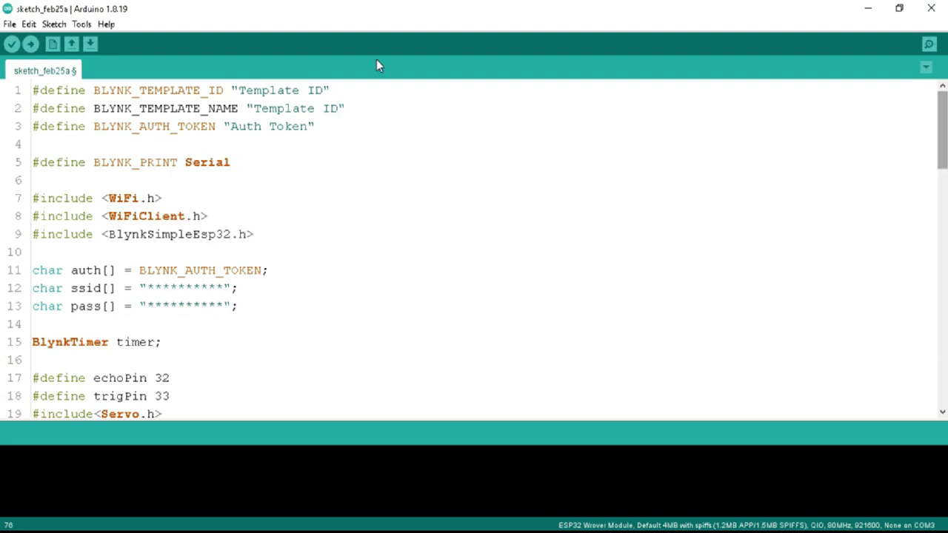
{"action": "left_click", "coordinate": [9, 23]}
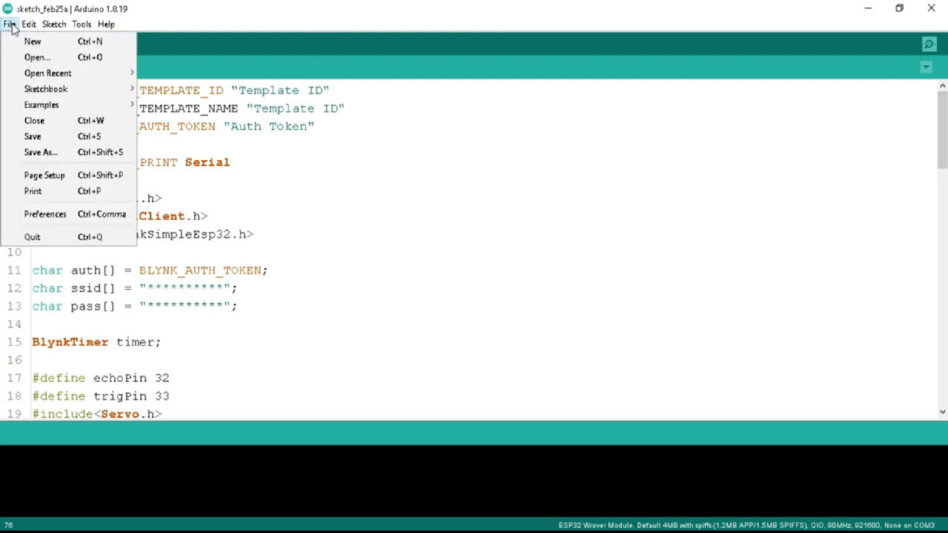
{"action": "left_click", "coordinate": [43, 137]}
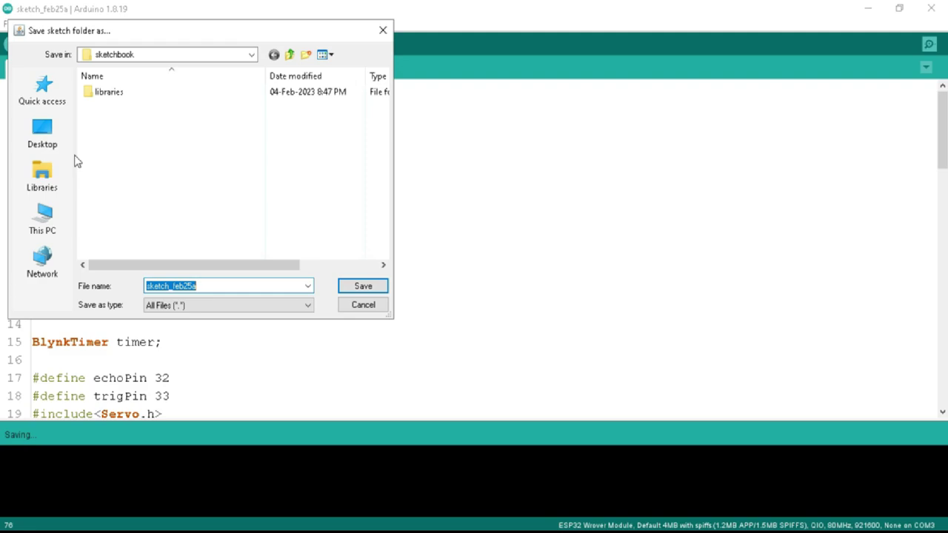
{"action": "left_click", "coordinate": [42, 137]}
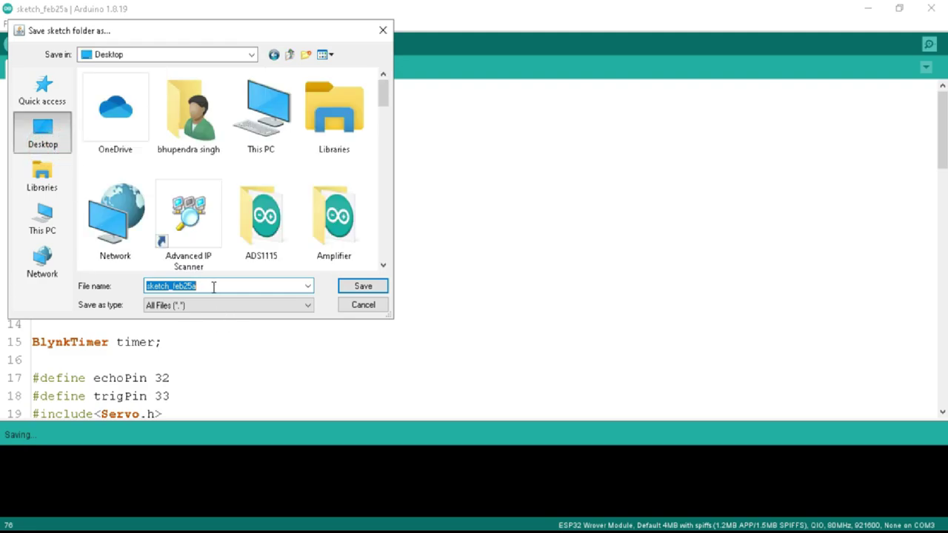
{"action": "type", "text": "Smart Dustbin ESP32"}
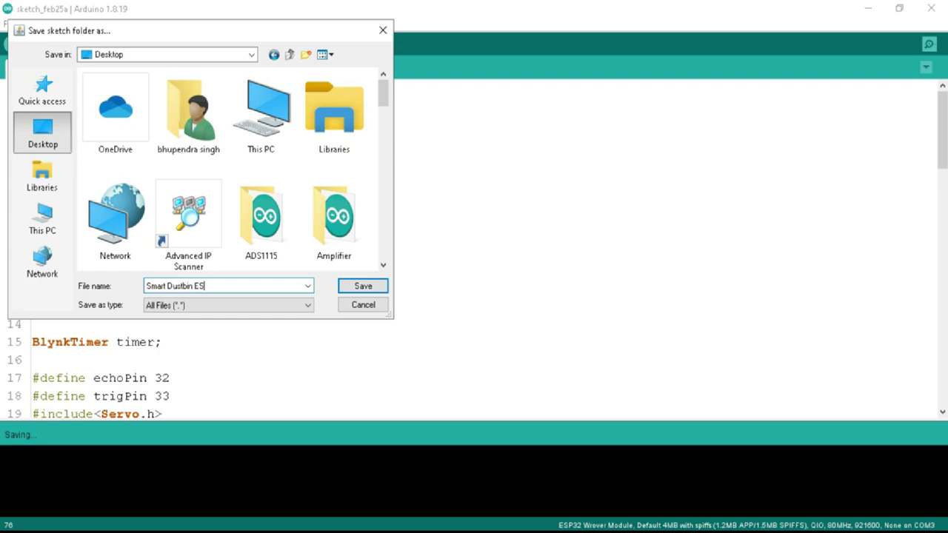
{"action": "left_click", "coordinate": [362, 286]}
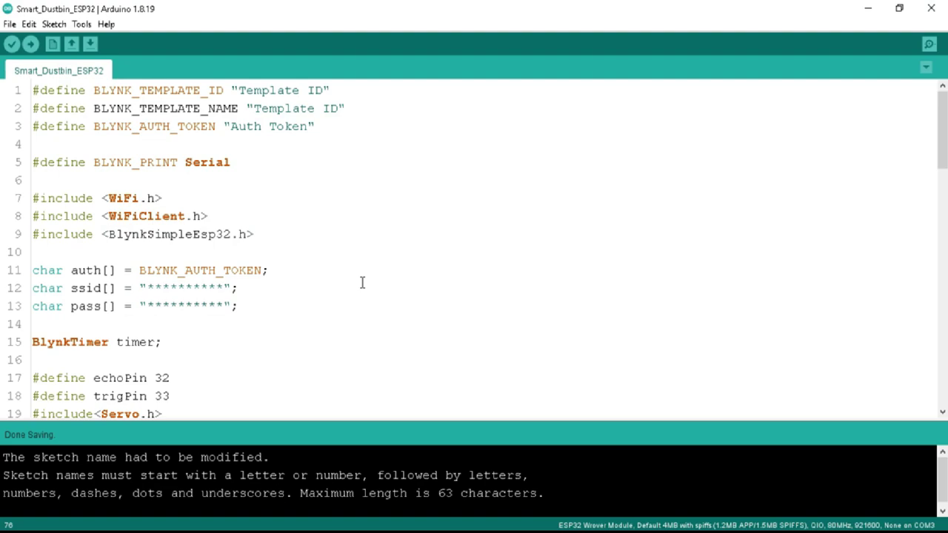
Select the three placeholder Blynk define lines at the start of the sketch and switch to Blynk.Console for the device's configuration code
{"action": "left_click_drag", "start_coordinate": [316, 128], "coordinate": [30, 90]}
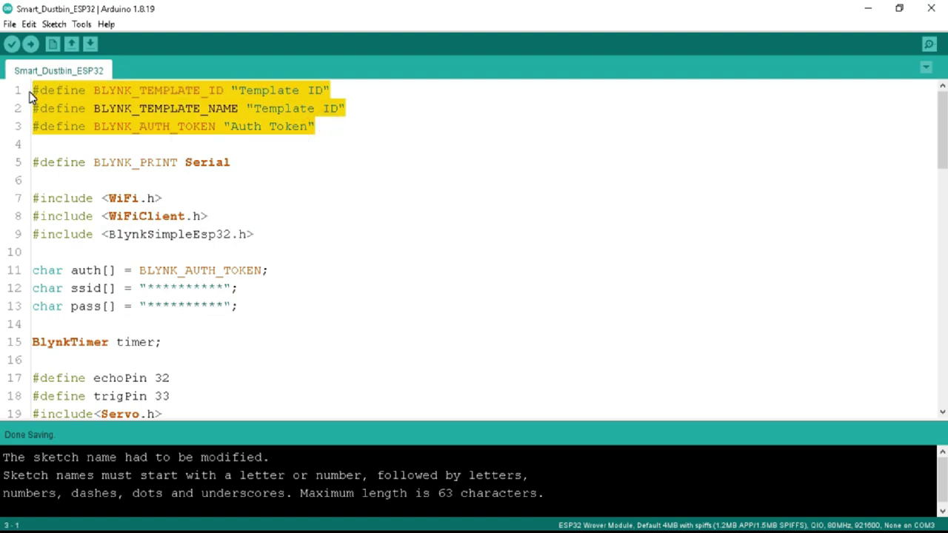
{"action": "key", "text": "alt+Tab"}
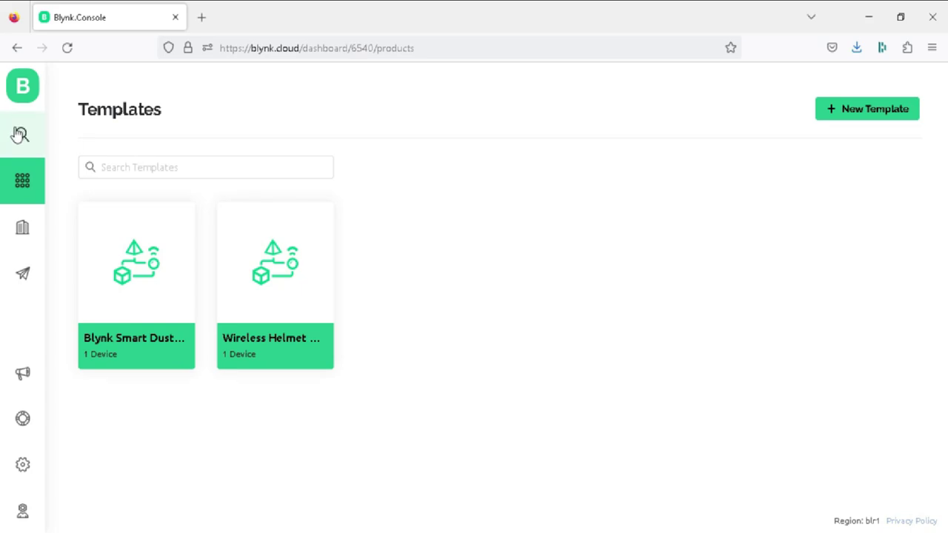